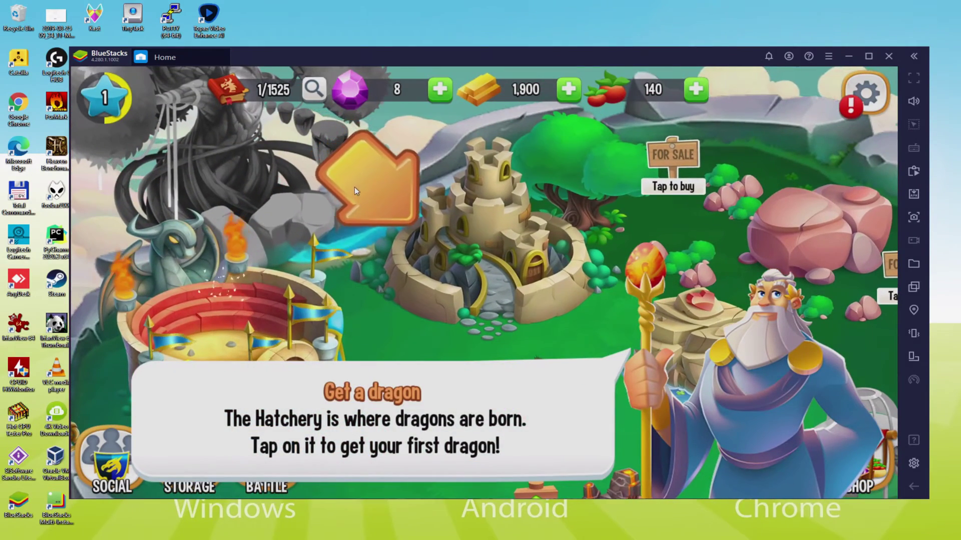
# - Open the Hatchery and buy a Terra Dragon egg for 100 gold
pyautogui.click(484, 230)
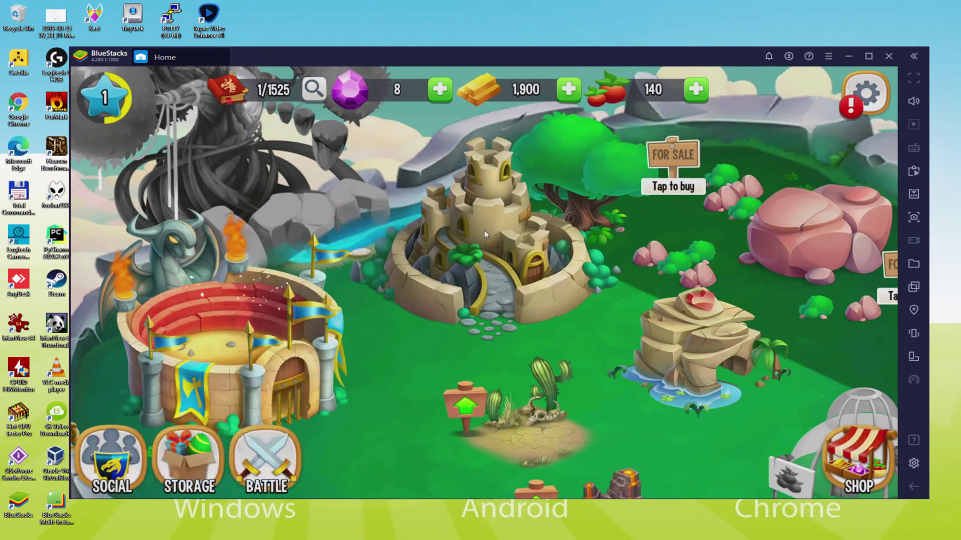
pyautogui.click(626, 466)
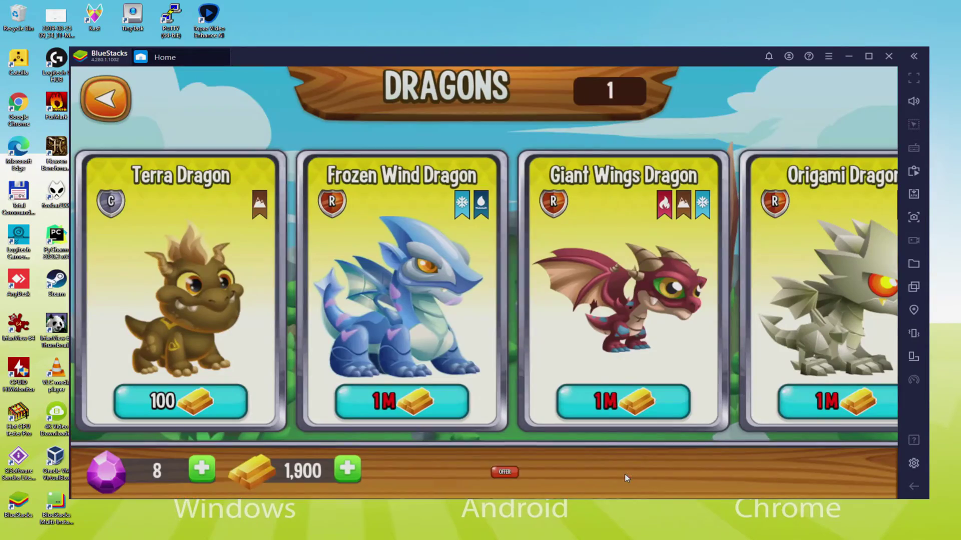
pyautogui.click(180, 402)
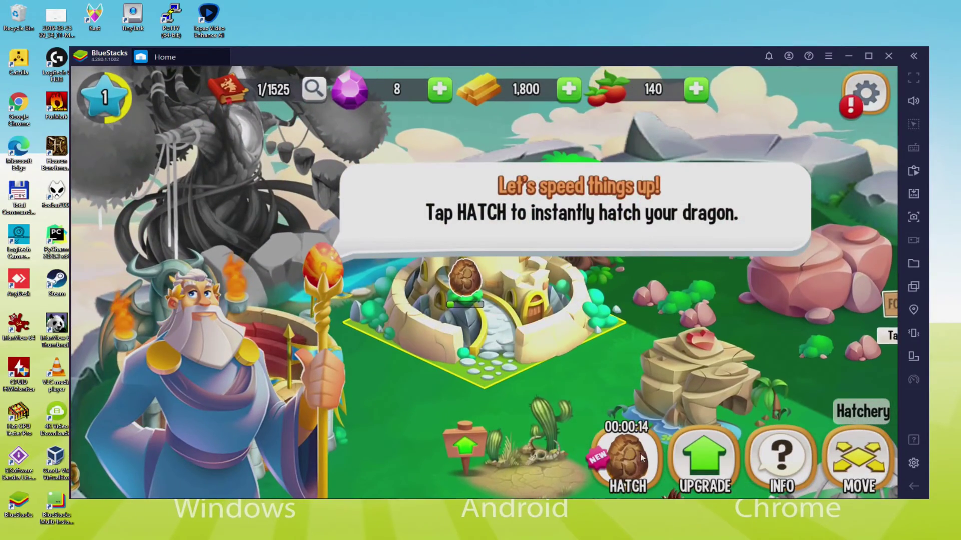
# - Speed up the Terra Dragon egg's hatching for 1 gem and place the dragon in its habitat
pyautogui.click(620, 475)
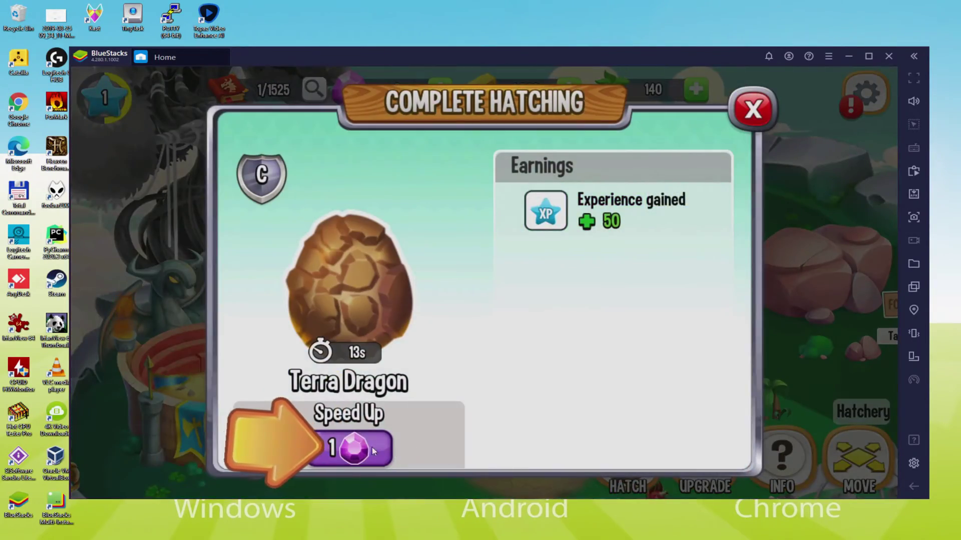
pyautogui.click(371, 447)
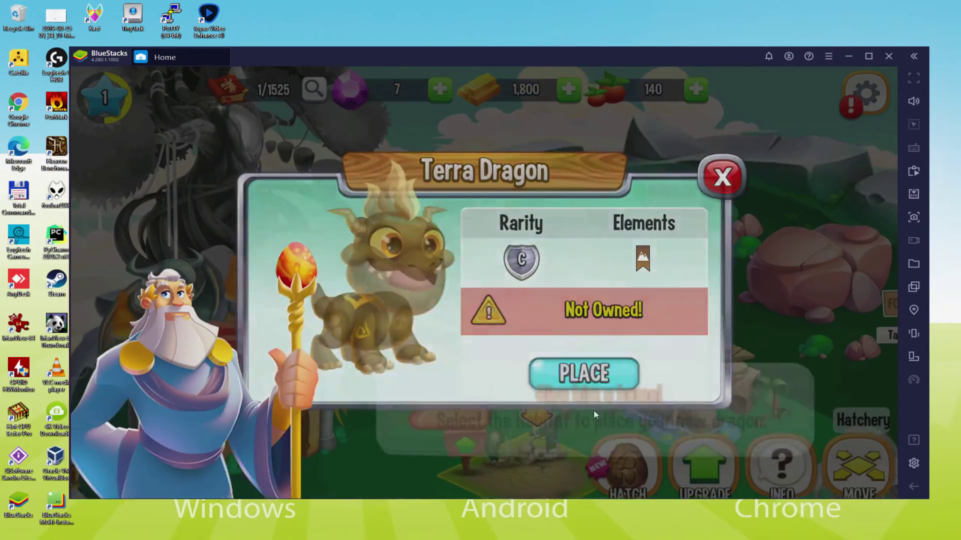
pyautogui.click(584, 373)
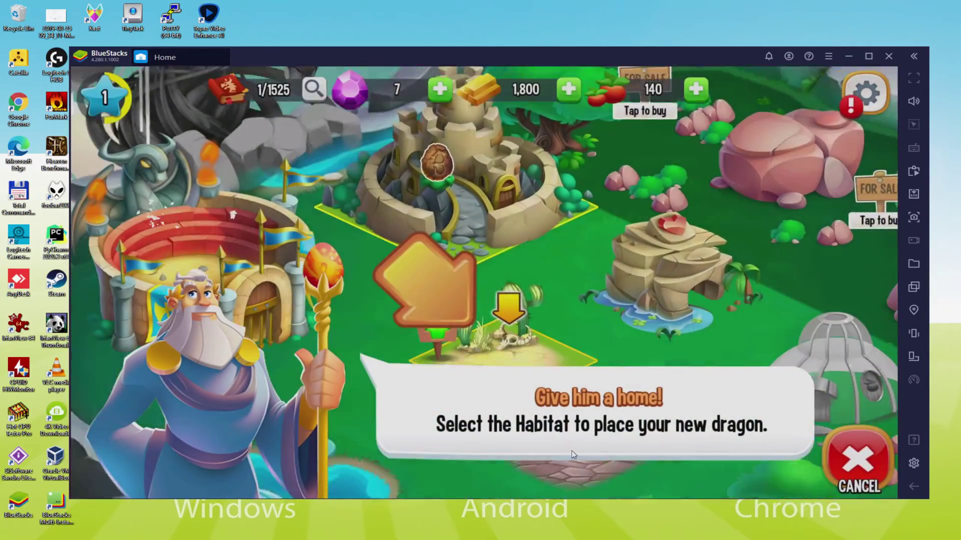
pyautogui.click(508, 333)
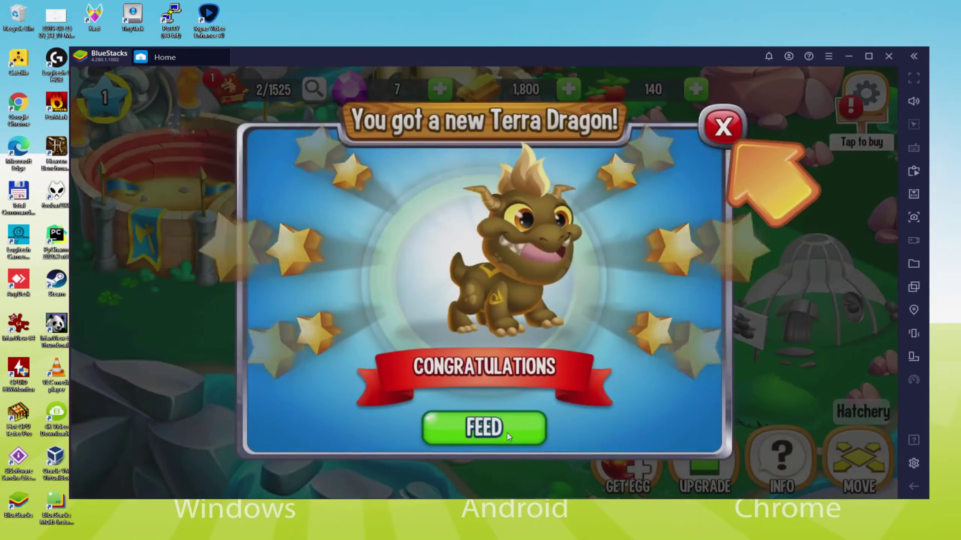
pyautogui.click(506, 433)
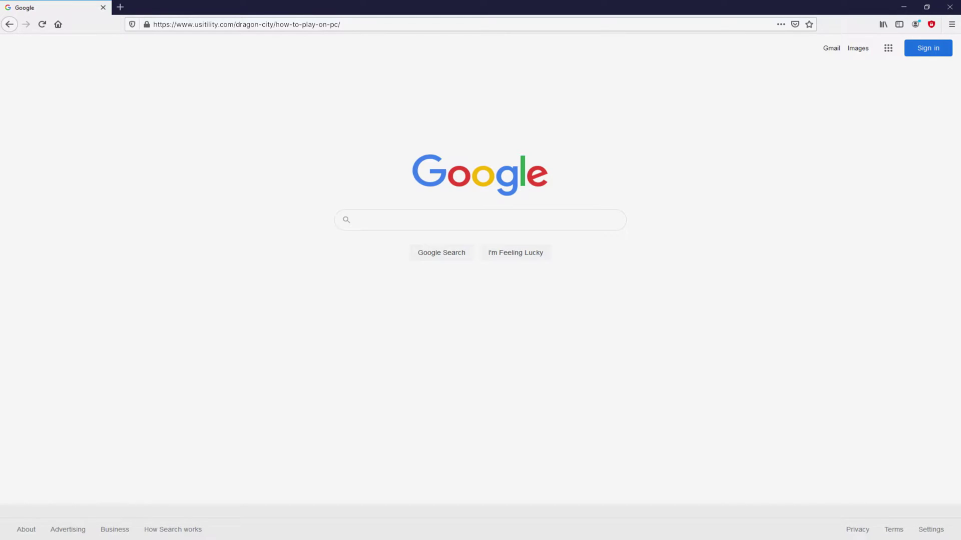
# - In the web browser, open usitility.com/dragon-city/how-to-play-on-pc/ and continue from the article to the BlueStacks page for Dragon City
pyautogui.press('Return')
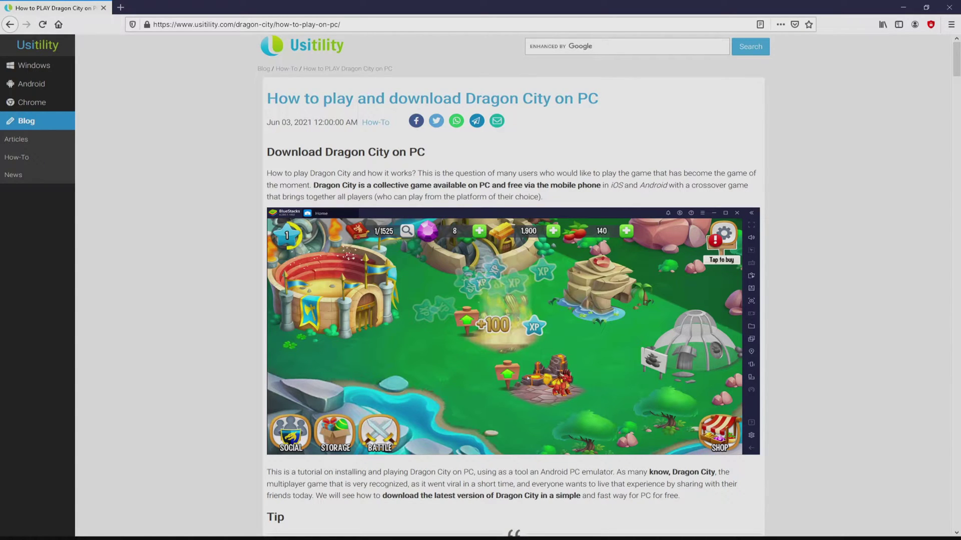
pyautogui.scroll(-4, 514, 285)
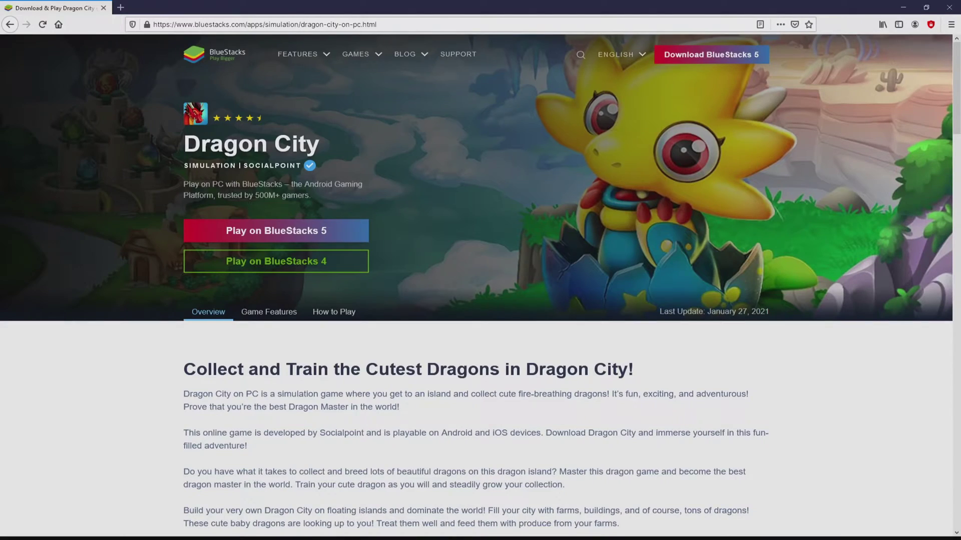
# - Look through the Dragon City overview and the Game Features enhancements, including Macros, Multi Instance and Script
pyautogui.scroll(-20, 475, 300)
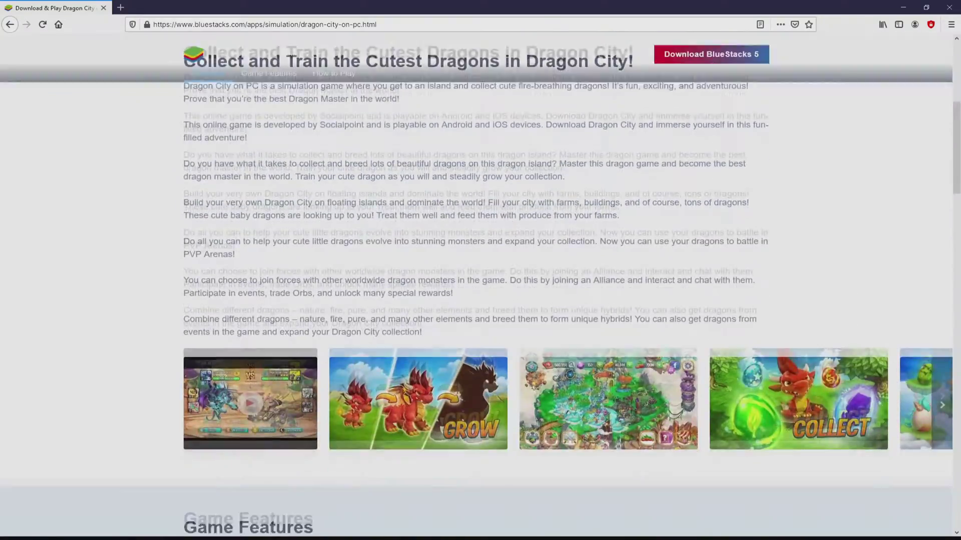
pyautogui.scroll(6, 475, 300)
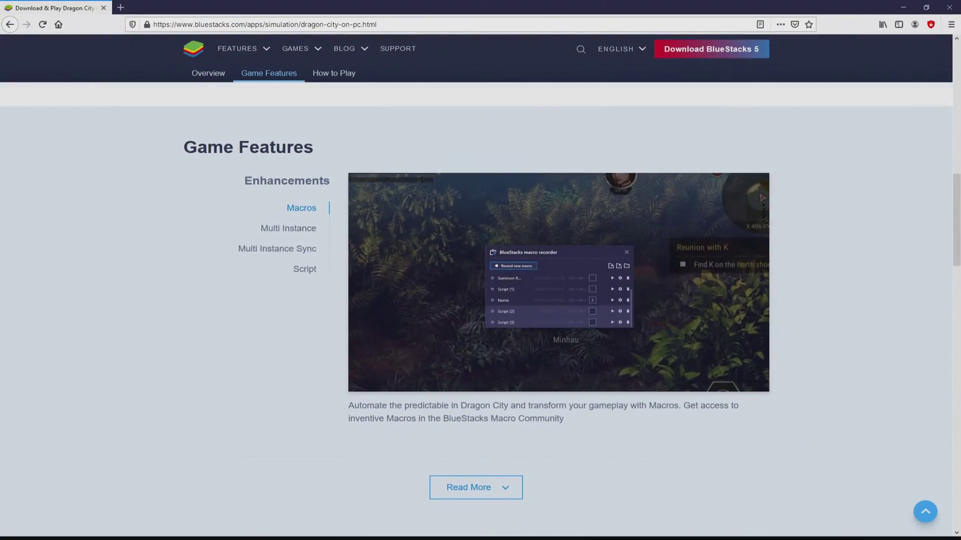
pyautogui.click(289, 228)
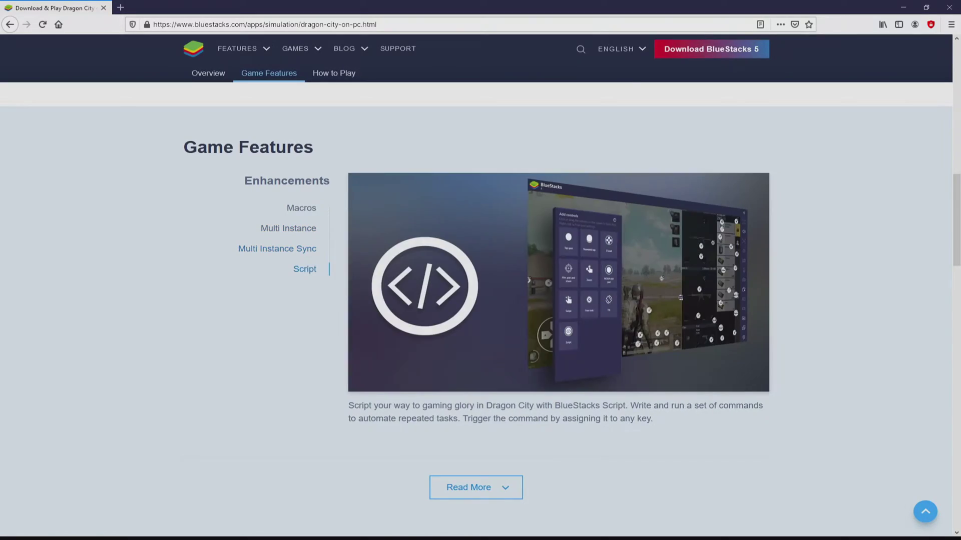
pyautogui.press('Home')
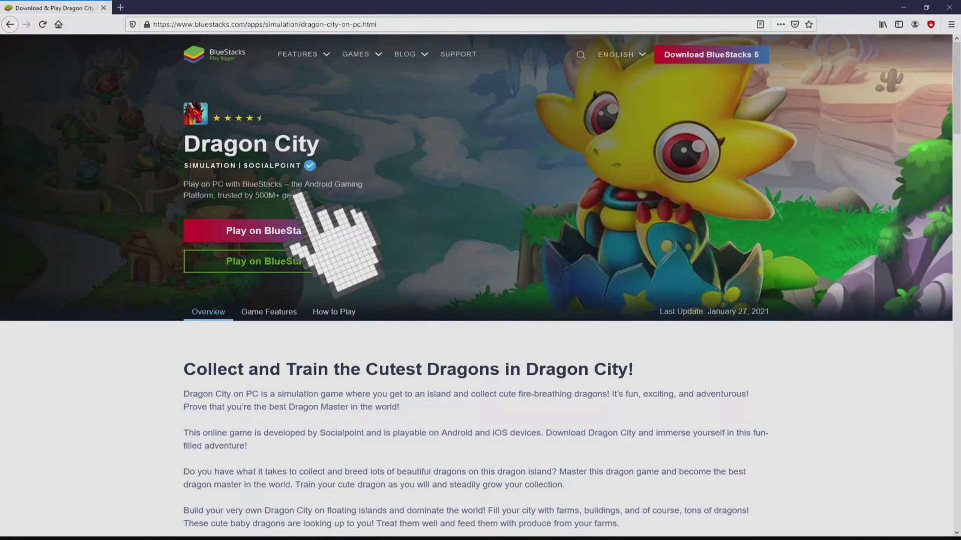
# - Get the BlueStacks installer from the Dragon City page and install BlueStacks 4
pyautogui.click(300, 231)
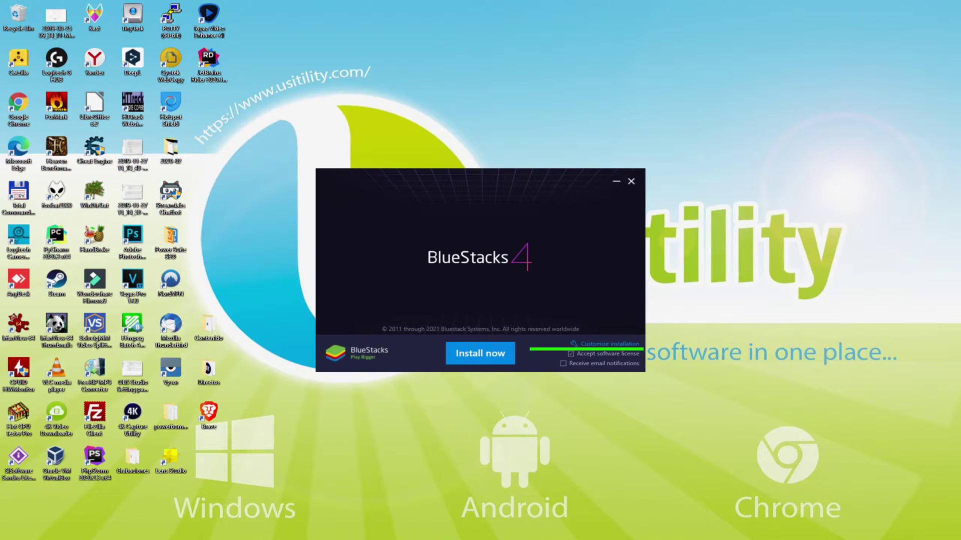
pyautogui.click(596, 344)
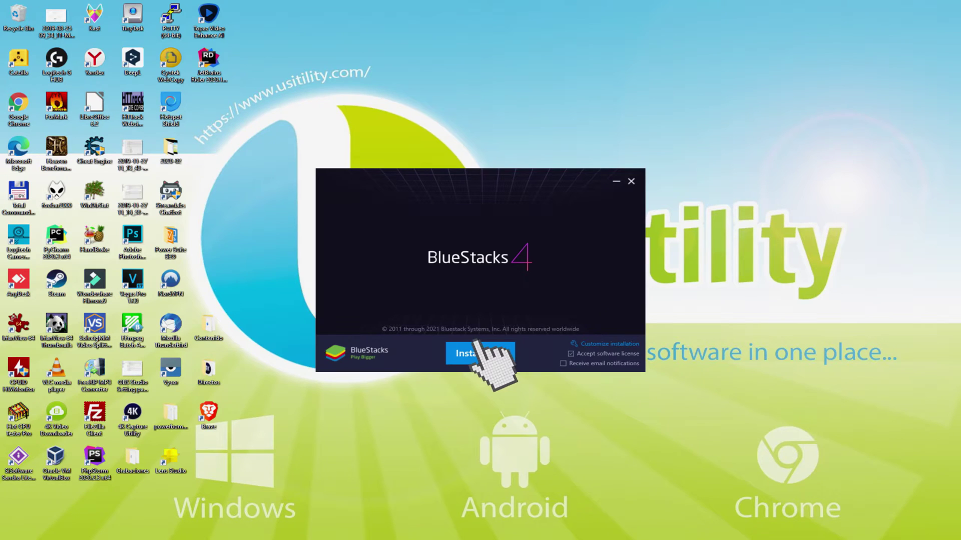
pyautogui.click(475, 345)
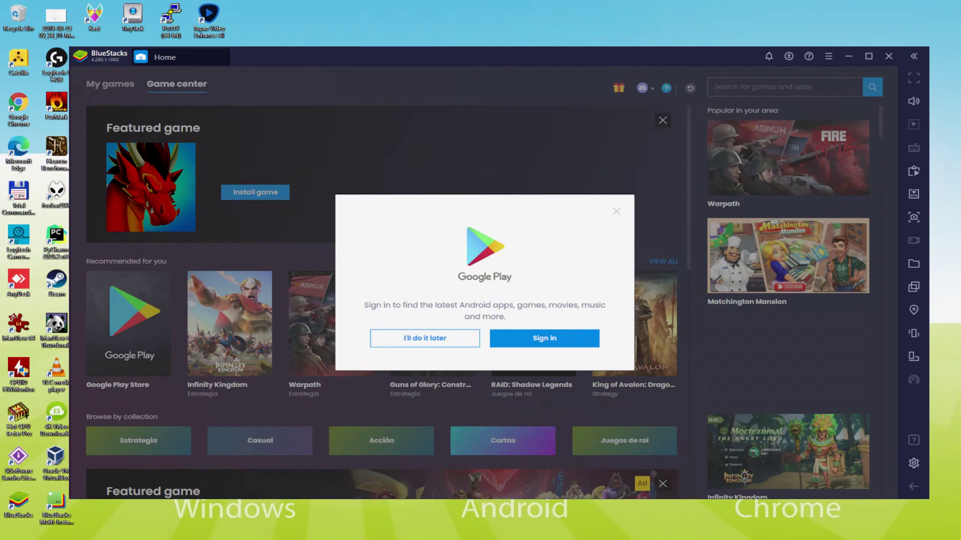
# - Sign in to Google Play with the Google account and agree to the Google terms of service
pyautogui.click(545, 338)
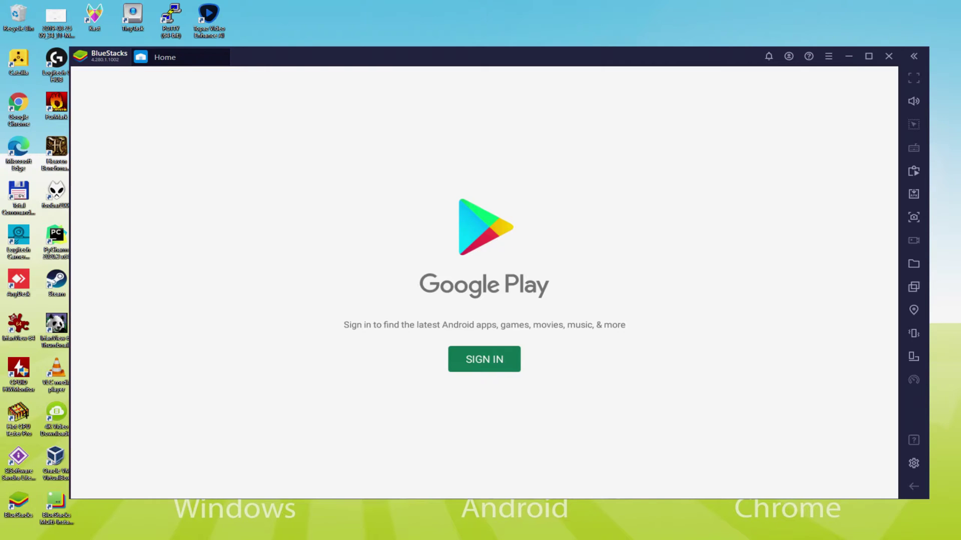
pyautogui.click(481, 355)
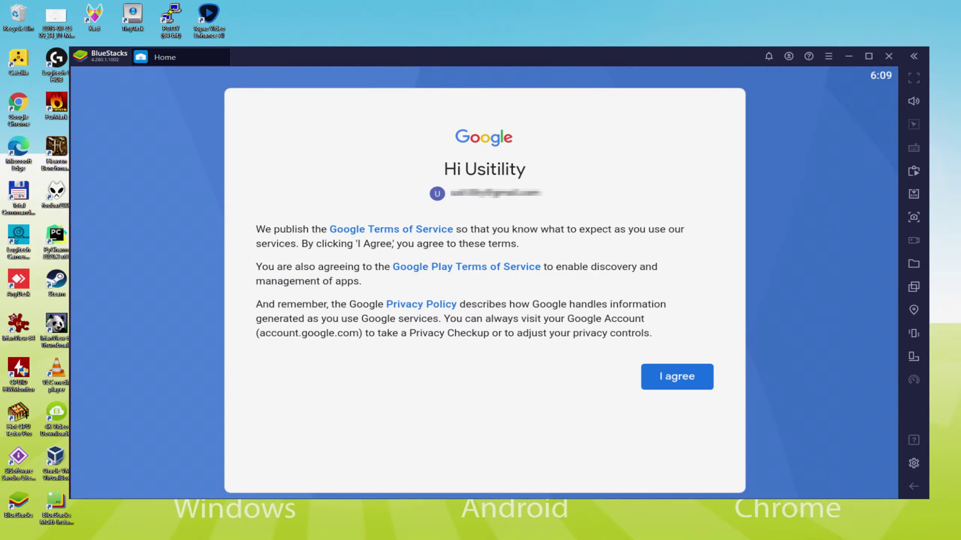
pyautogui.click(664, 375)
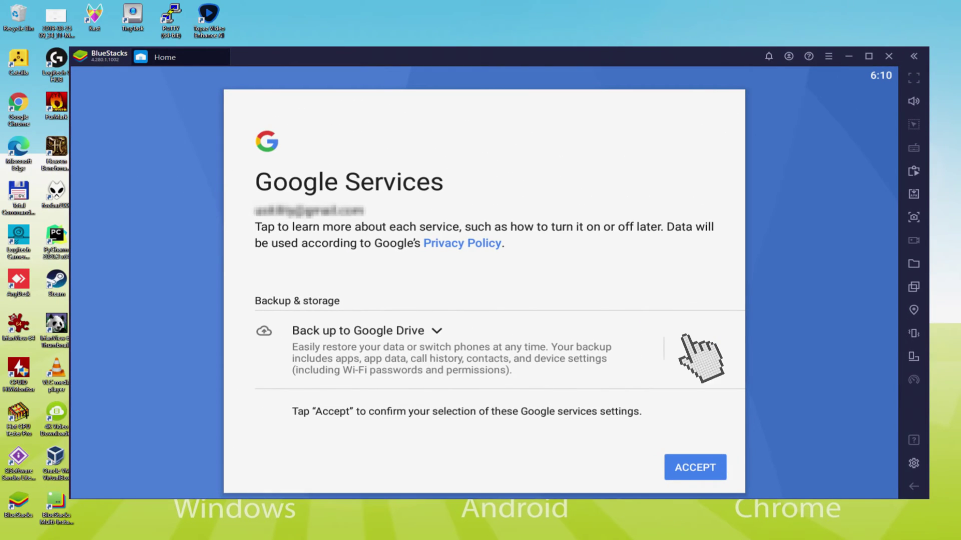
# - Turn off Back up to Google Drive and accept the Google services settings
pyautogui.click(693, 350)
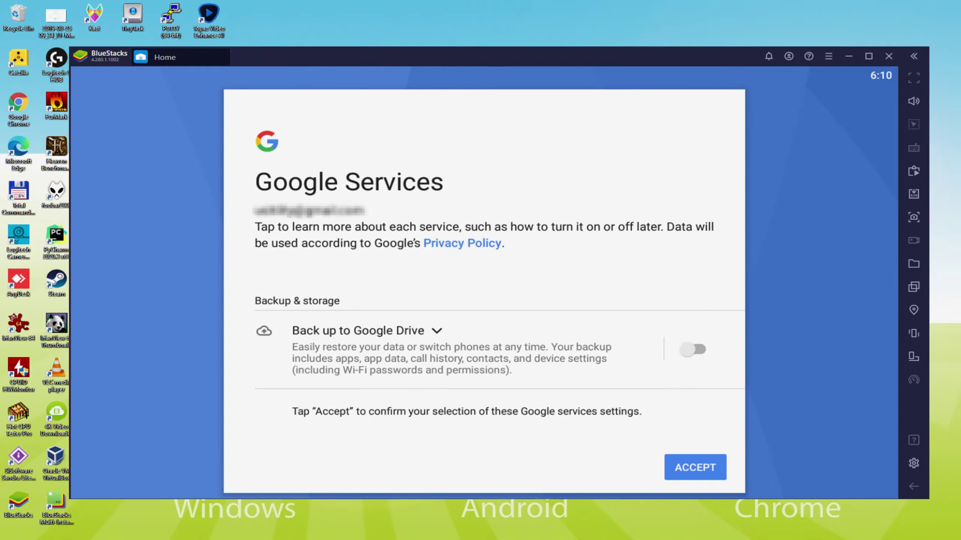
pyautogui.click(693, 465)
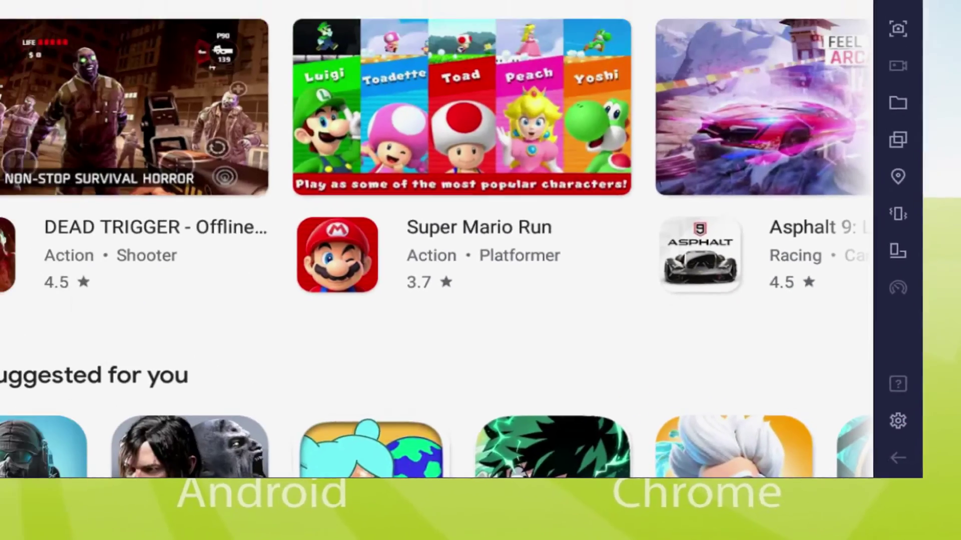
# - Return to the Game center and install the featured game, Dragon City Mobile, from Google Play
pyautogui.click(914, 487)
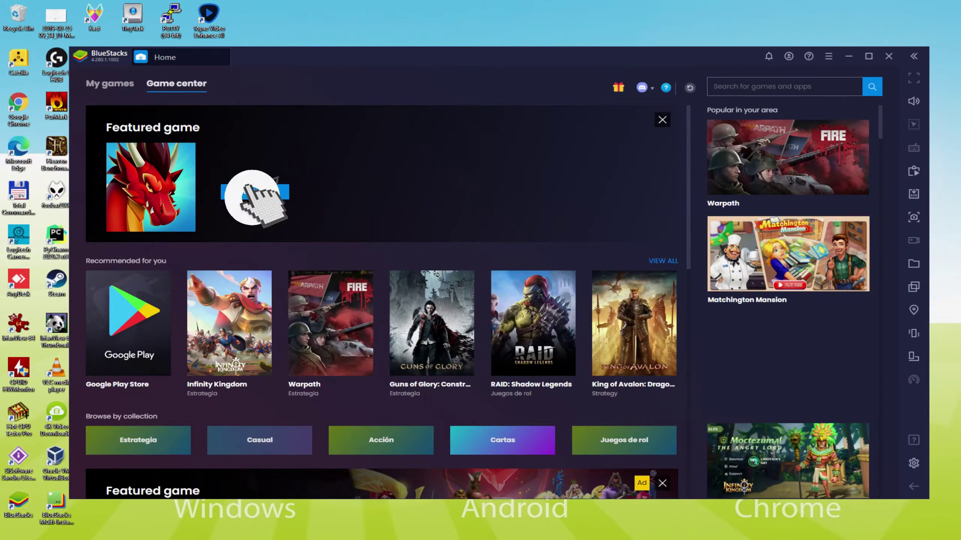
pyautogui.click(406, 213)
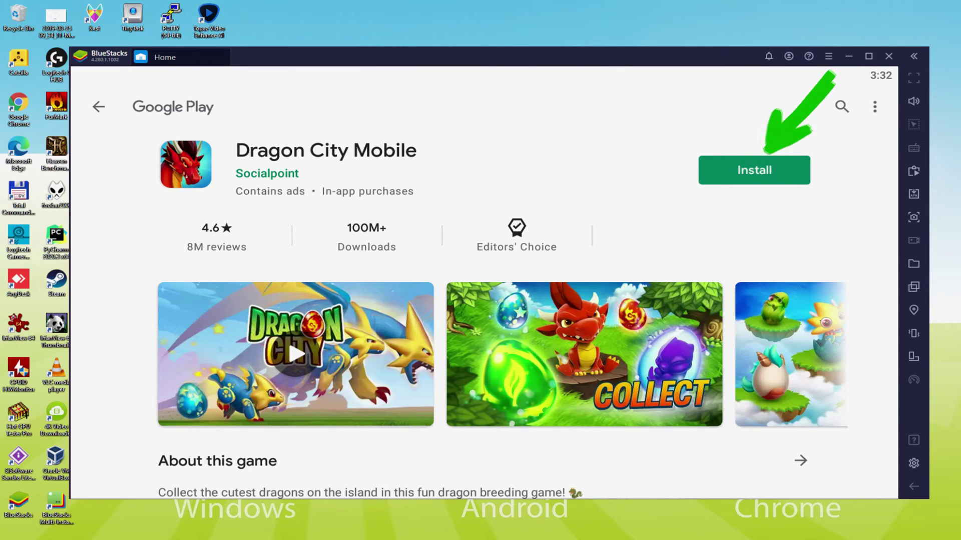
pyautogui.click(766, 165)
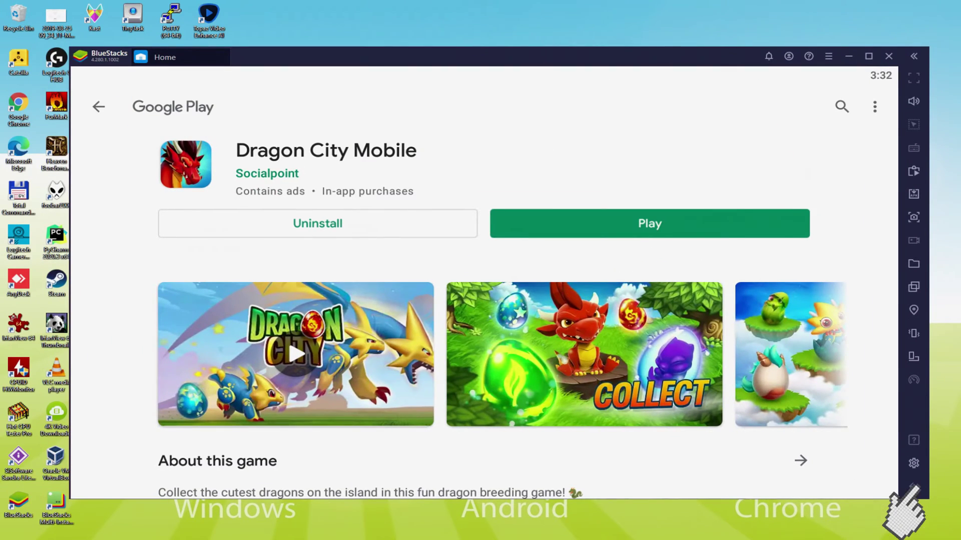
# - Return to the BlueStacks home and launch Dragon City from the installed games
pyautogui.click(914, 488)
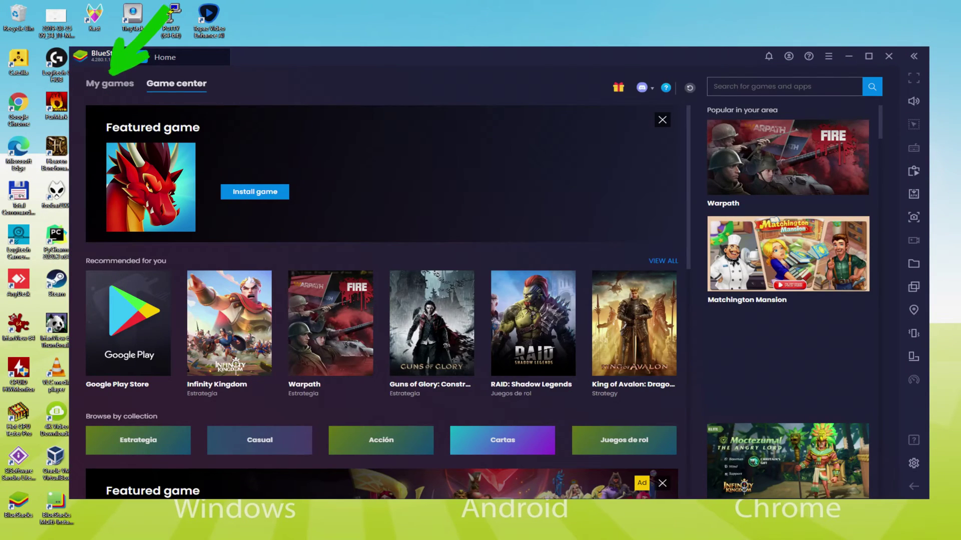
pyautogui.click(109, 76)
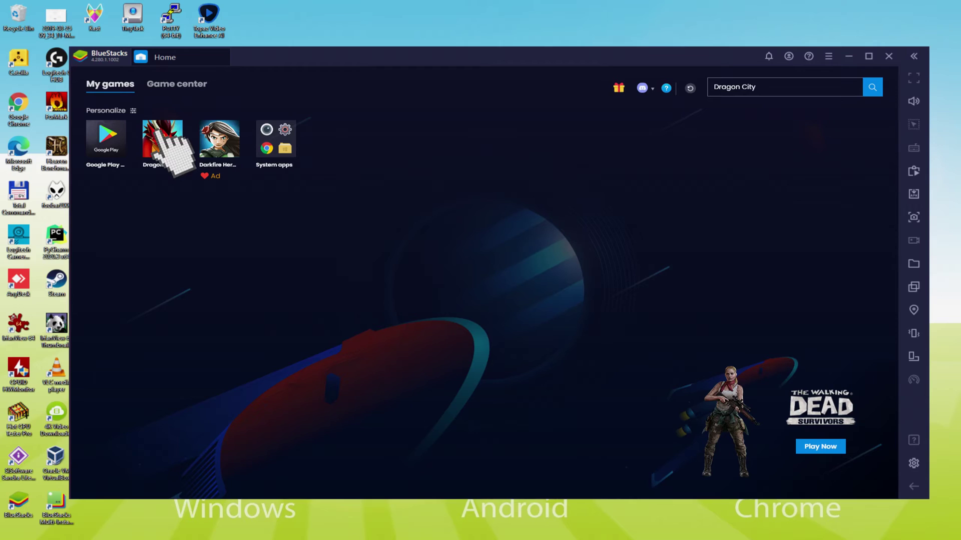
pyautogui.click(423, 259)
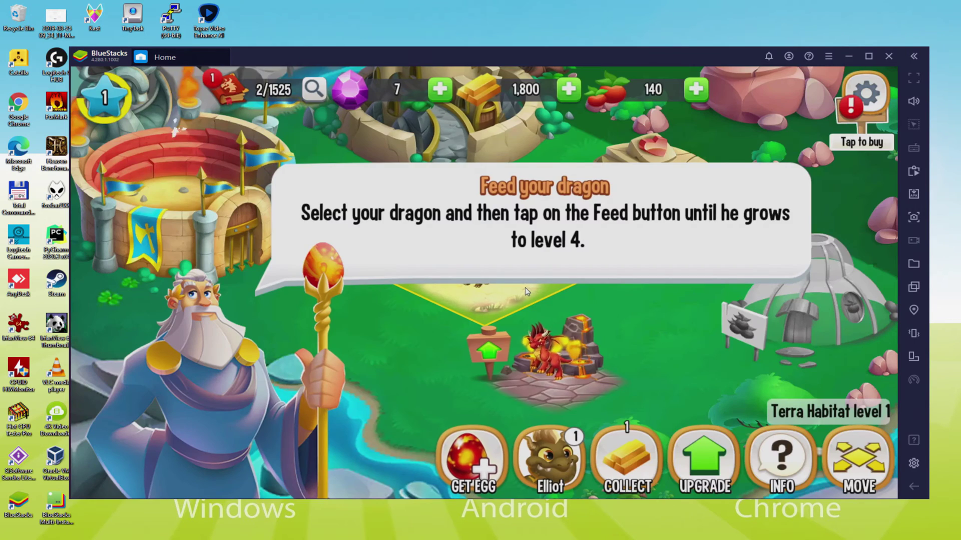
# - Feed the Terra Dragon in its habitat until it grows to level 4, and close its stats view
pyautogui.click(557, 458)
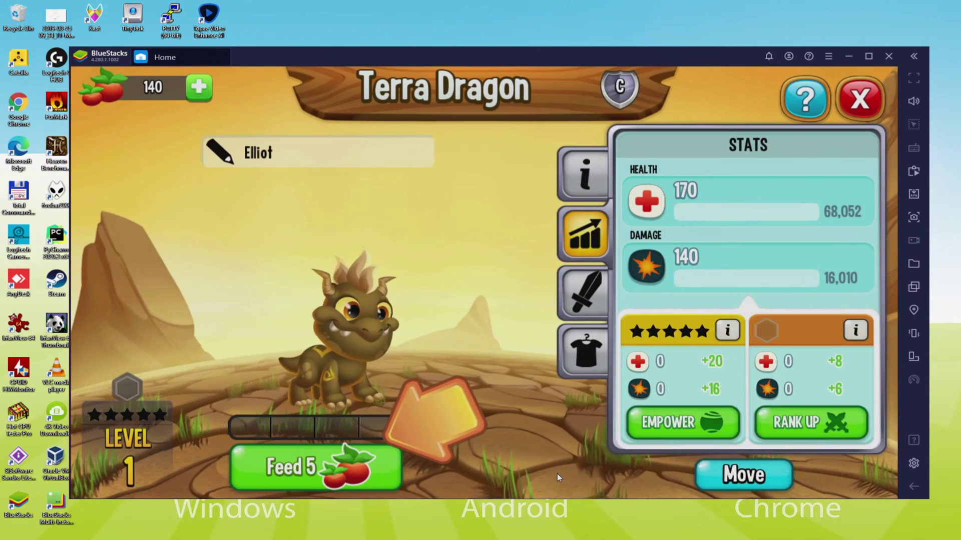
pyautogui.click(340, 475)
pyautogui.click(340, 479)
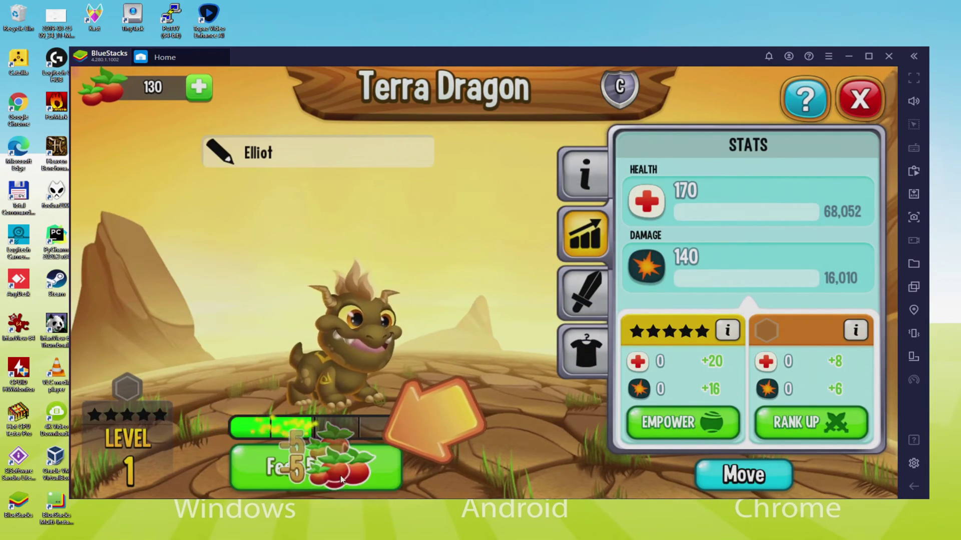
pyautogui.click(340, 479)
pyautogui.click(337, 479)
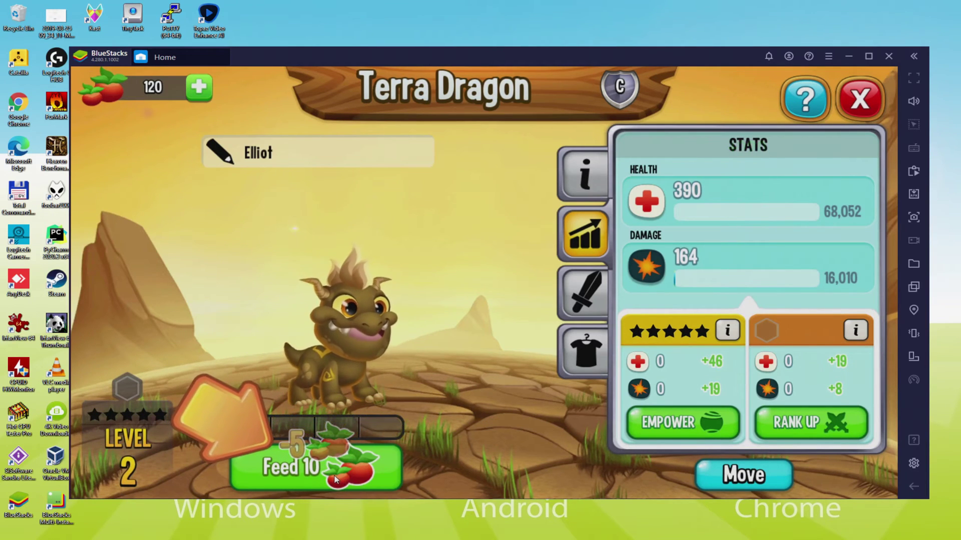
pyautogui.click(335, 479)
pyautogui.click(335, 479)
pyautogui.click(335, 479)
pyautogui.click(335, 479)
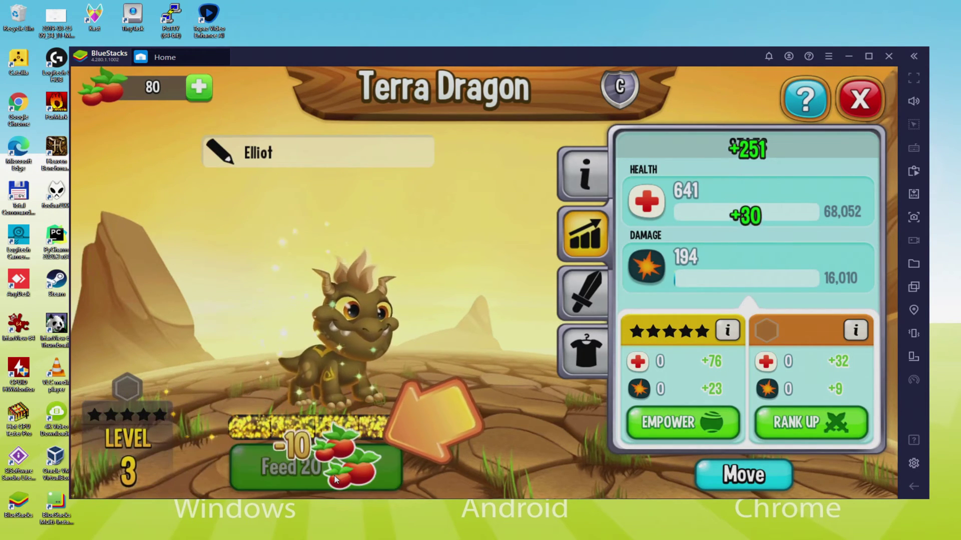
pyautogui.click(336, 479)
pyautogui.click(335, 478)
pyautogui.click(335, 478)
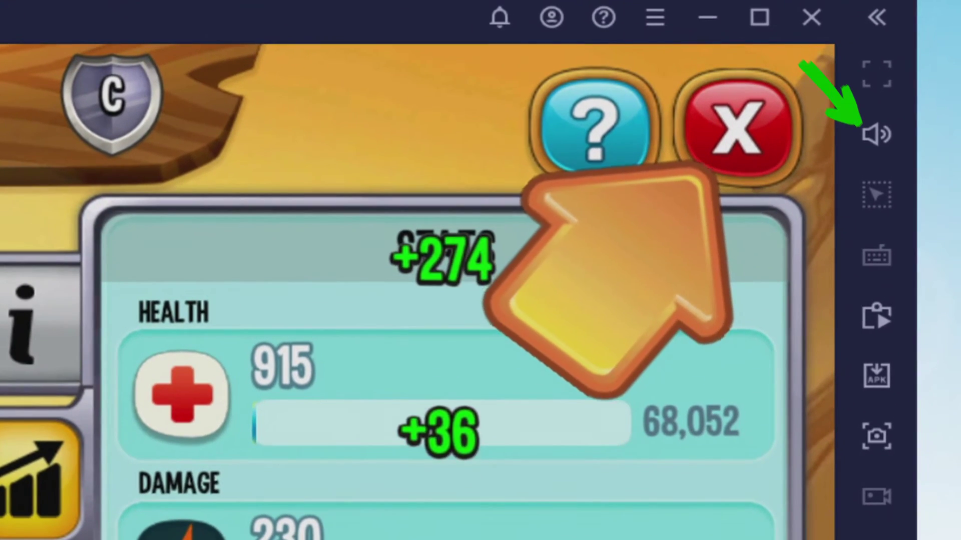
pyautogui.click(749, 127)
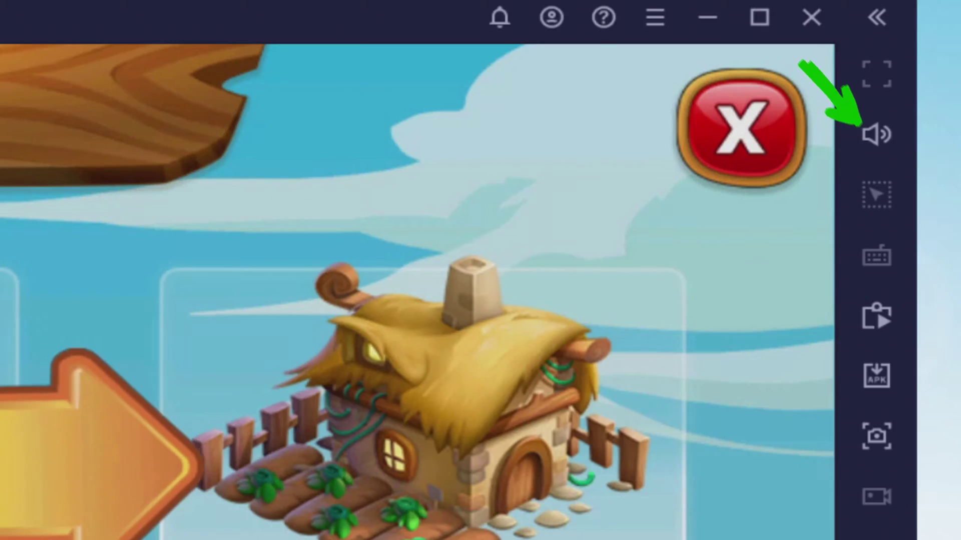
# - Buy the thatched farmhouse for 100 gold and place it on the grass beside the Terra habitat
pyautogui.click(507, 503)
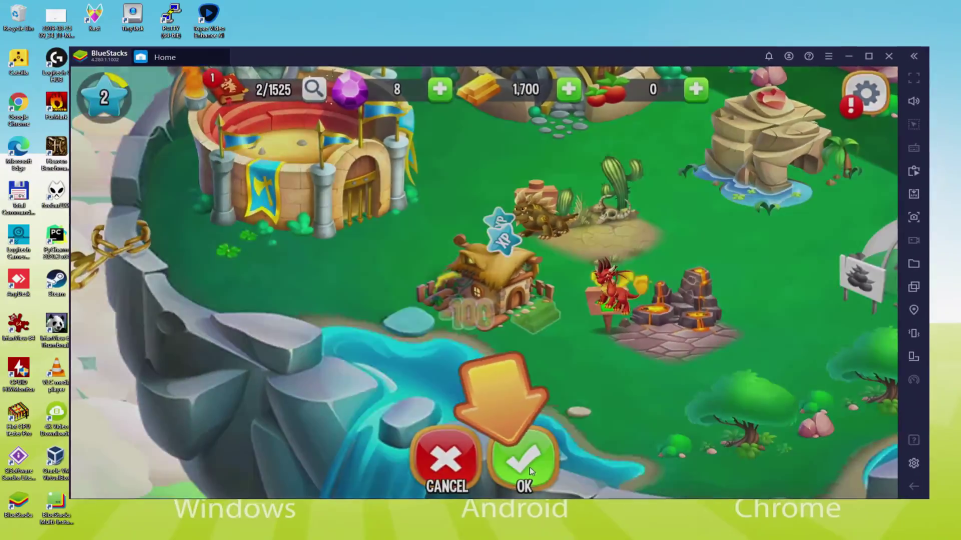
# - Confirm the farmhouse placement, dismiss the level-up reward, and grow Bluebell Flower on the Food Farm
pyautogui.click(530, 468)
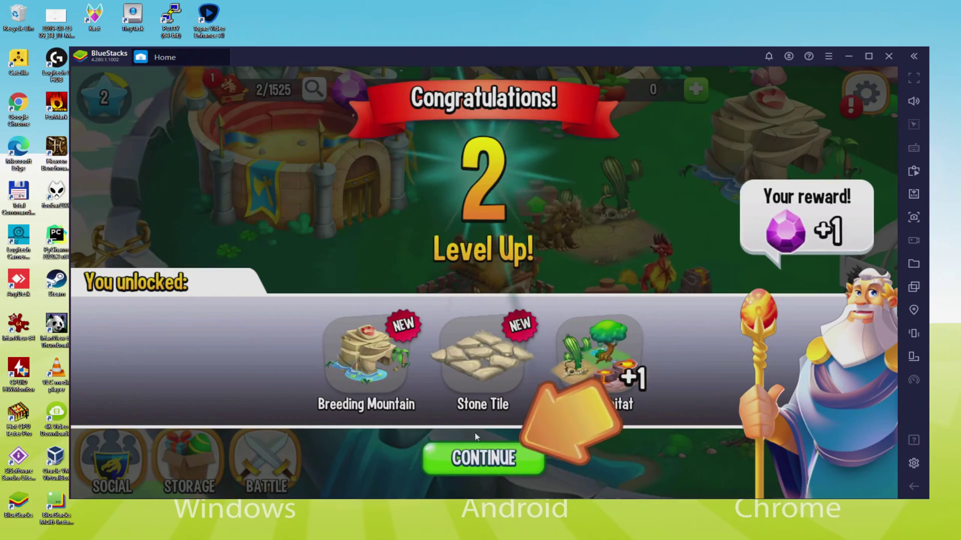
pyautogui.click(483, 457)
pyautogui.click(477, 289)
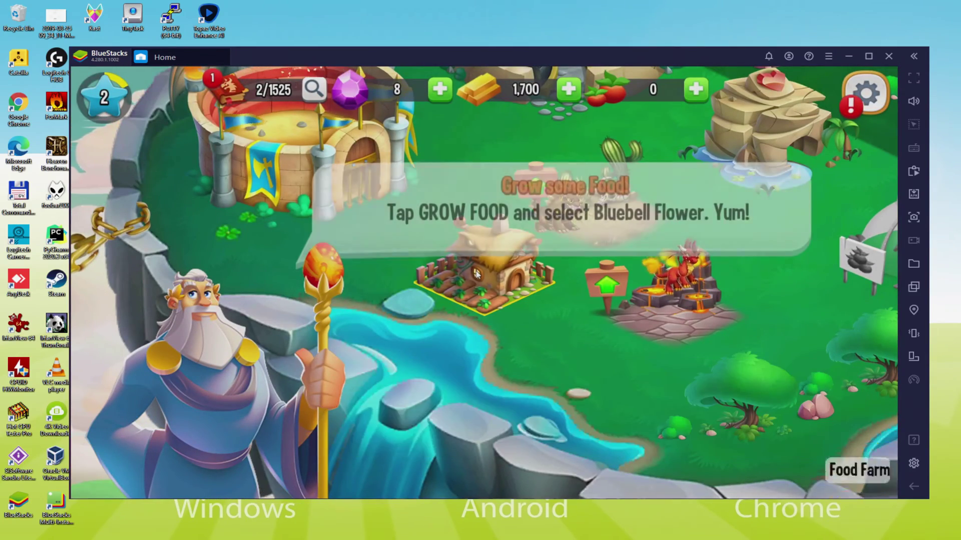
pyautogui.click(613, 488)
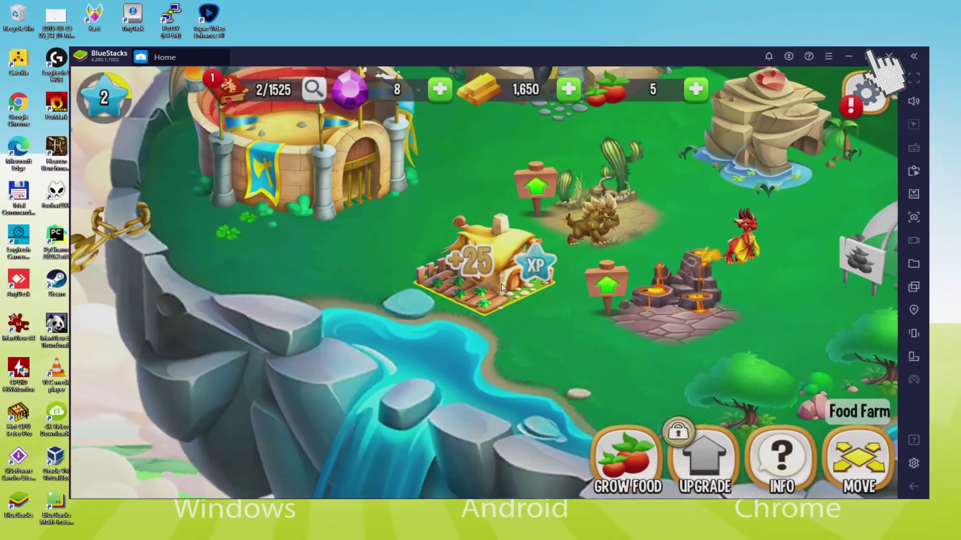
# - Follow the Breed Terra with Flame goal and breed the Terra and Flame dragons at the Breeding Mountain
pyautogui.click(821, 87)
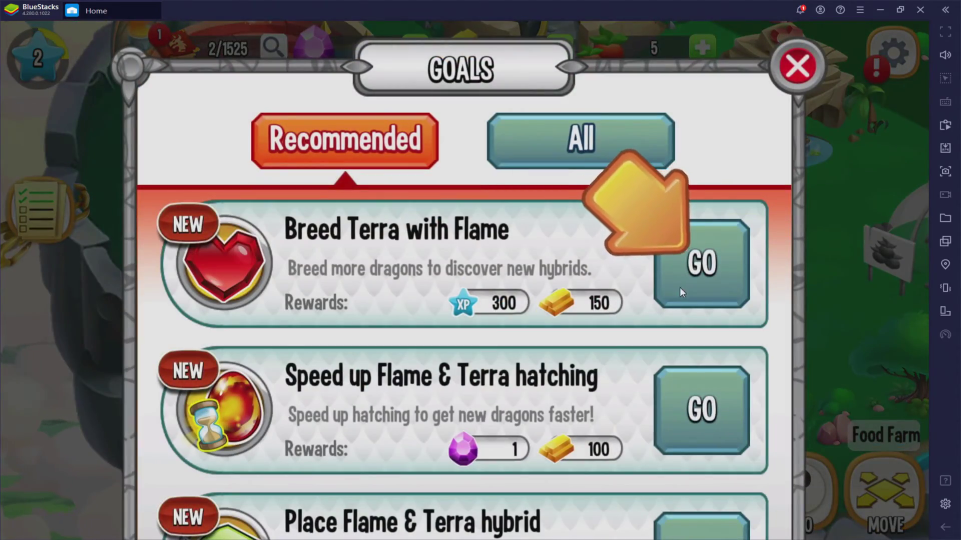
pyautogui.click(693, 279)
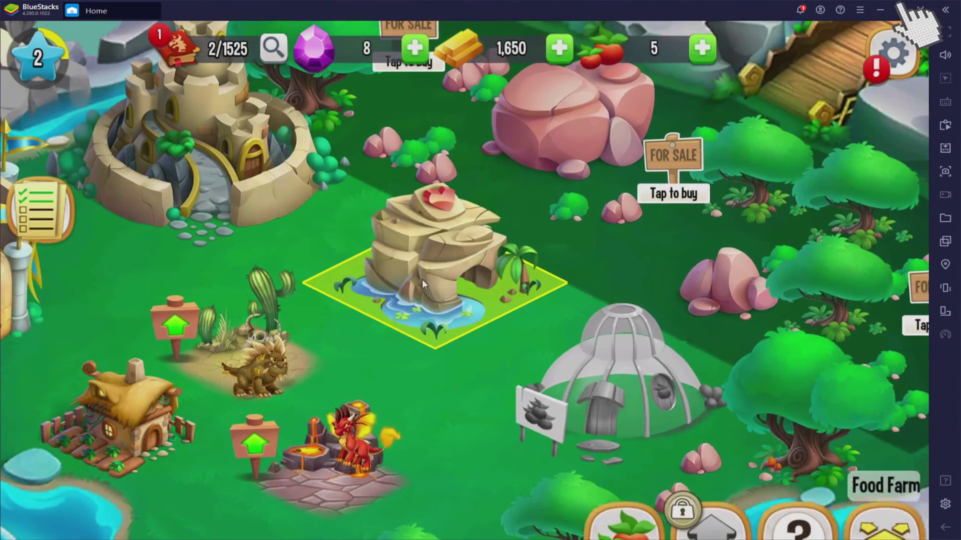
pyautogui.click(422, 279)
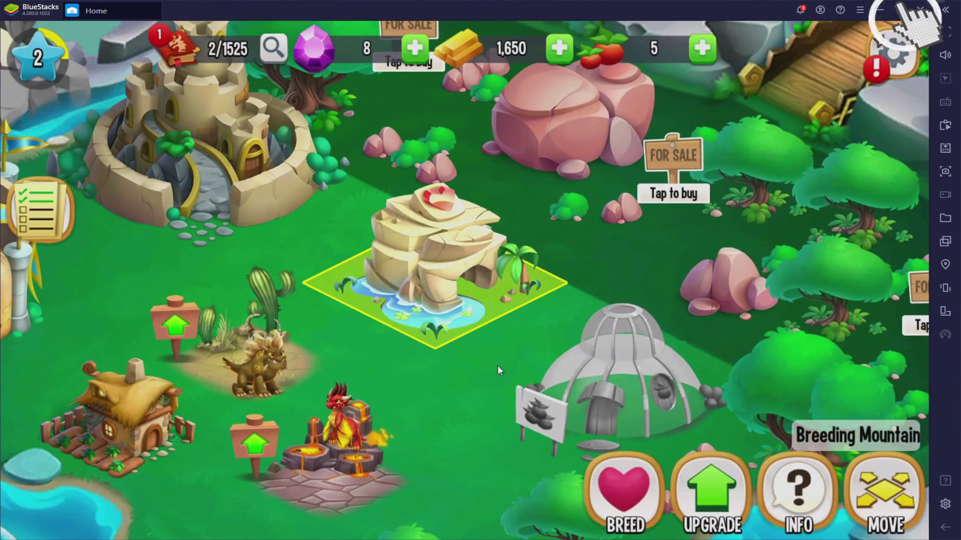
pyautogui.click(608, 465)
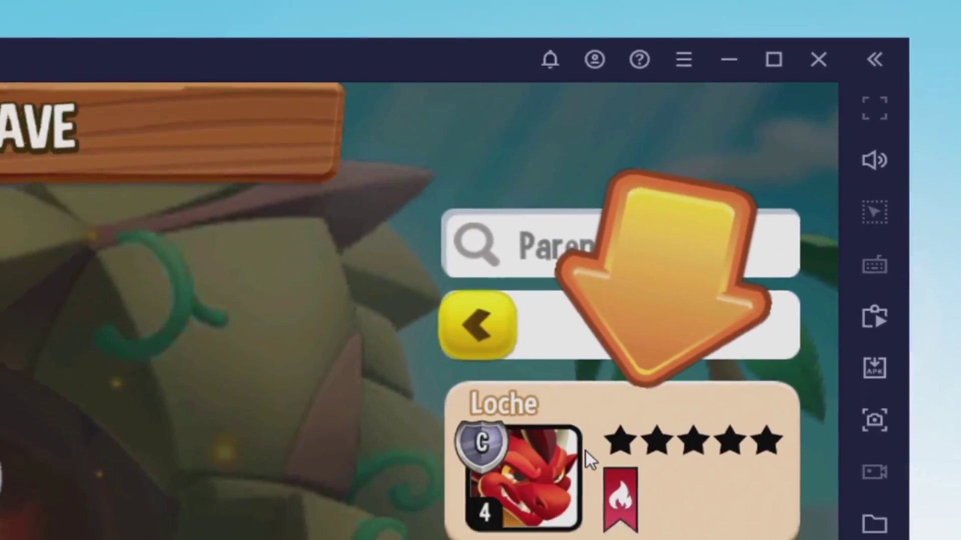
pyautogui.click(587, 451)
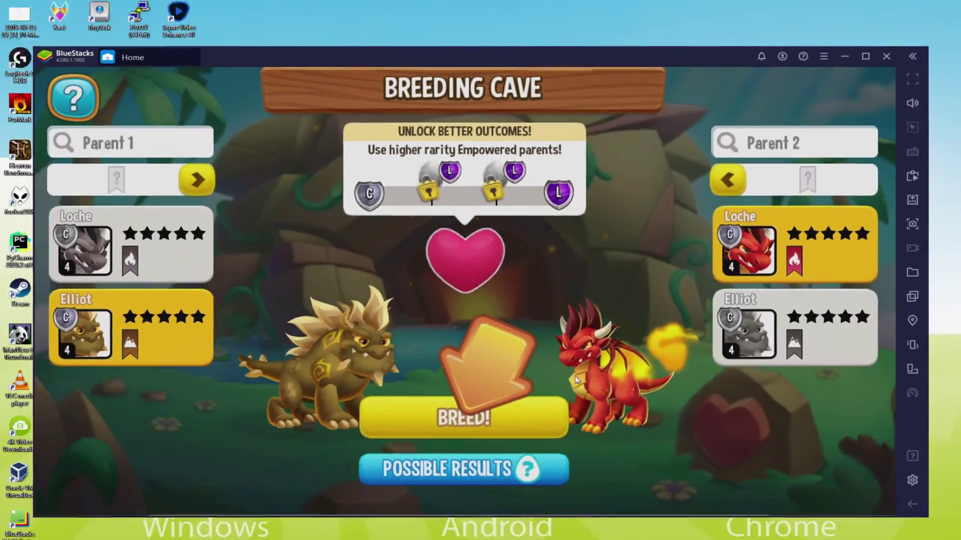
pyautogui.click(454, 400)
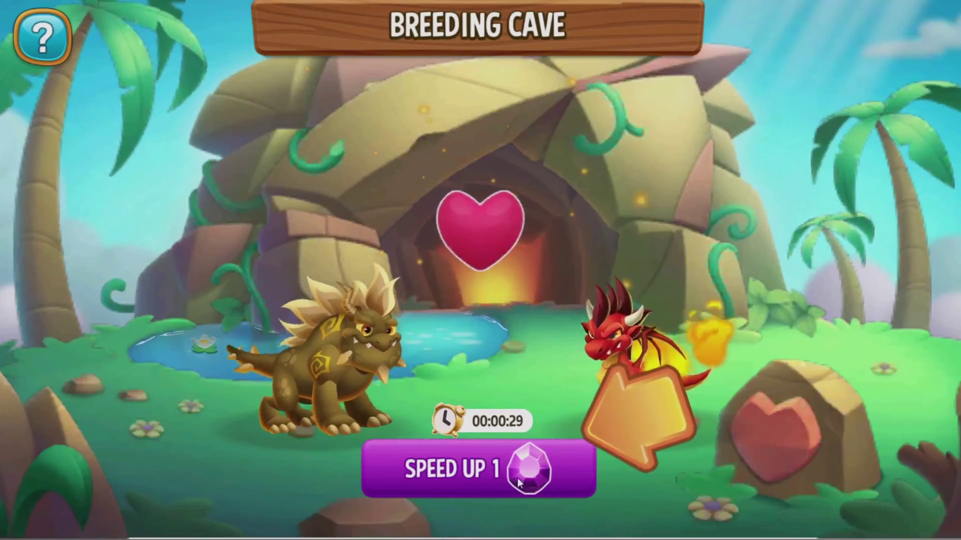
# - Speed up the breeding for 1 gem, and take the egg to the Hatchery to finish the tutorial
pyautogui.click(517, 478)
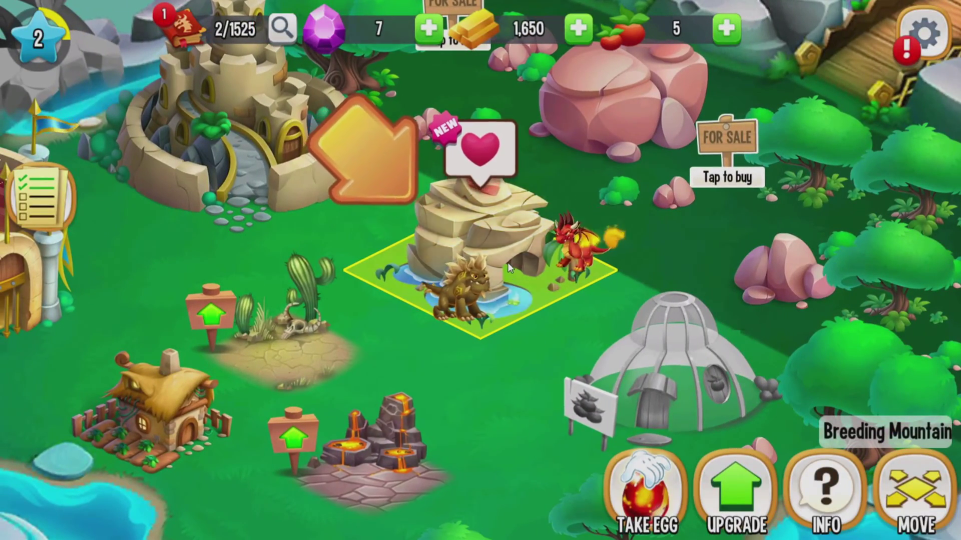
pyautogui.click(659, 511)
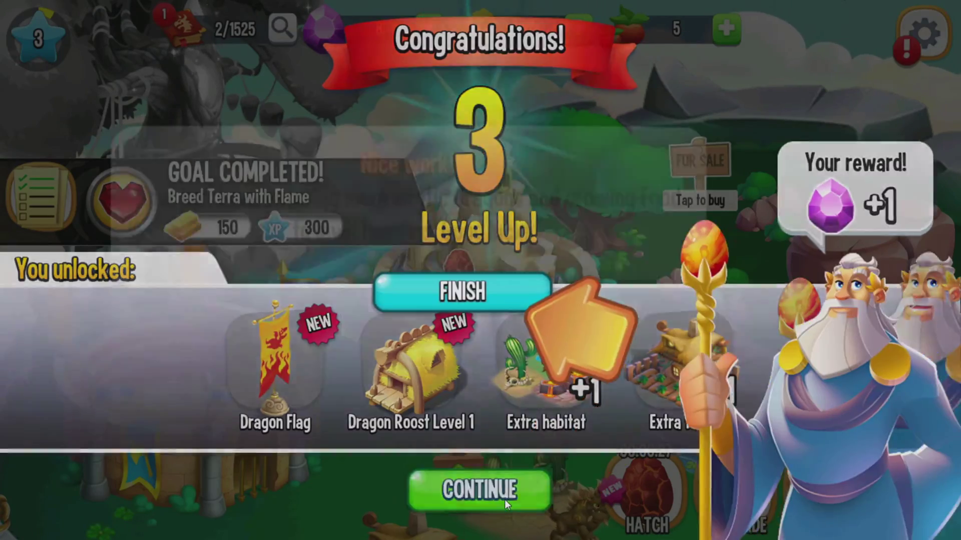
pyautogui.click(504, 499)
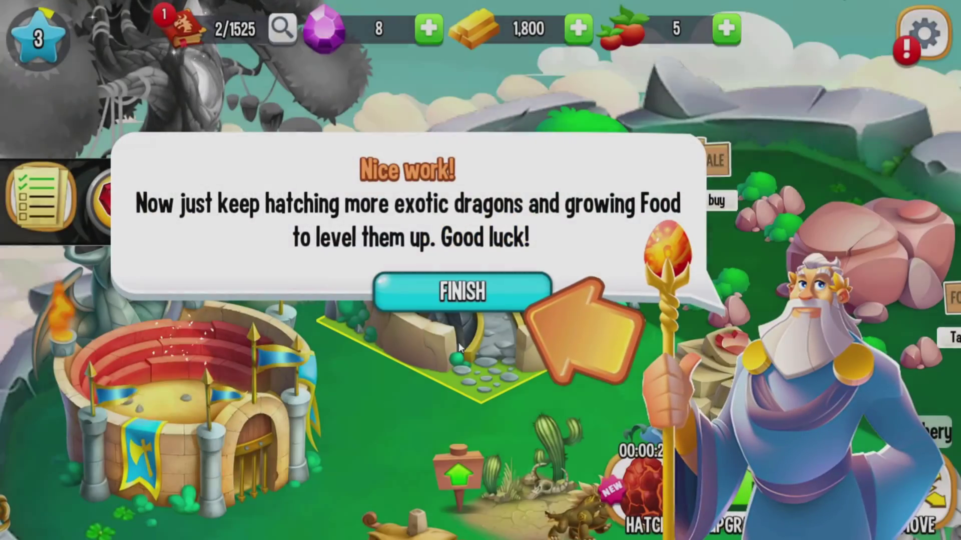
pyautogui.click(443, 300)
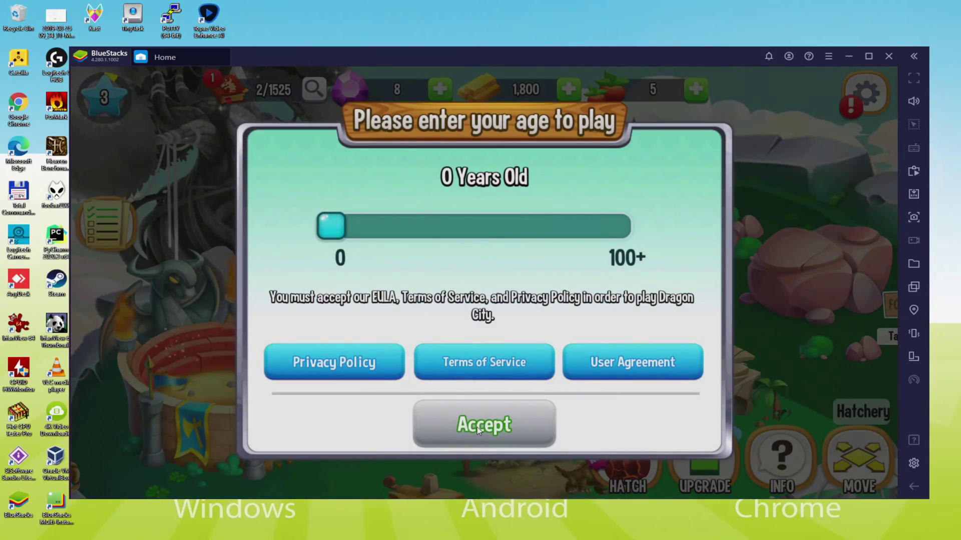
# - Accept the age and terms prompt, and close the Meteorite Fragment reward and the June calendar
pyautogui.click(477, 428)
pyautogui.click(491, 446)
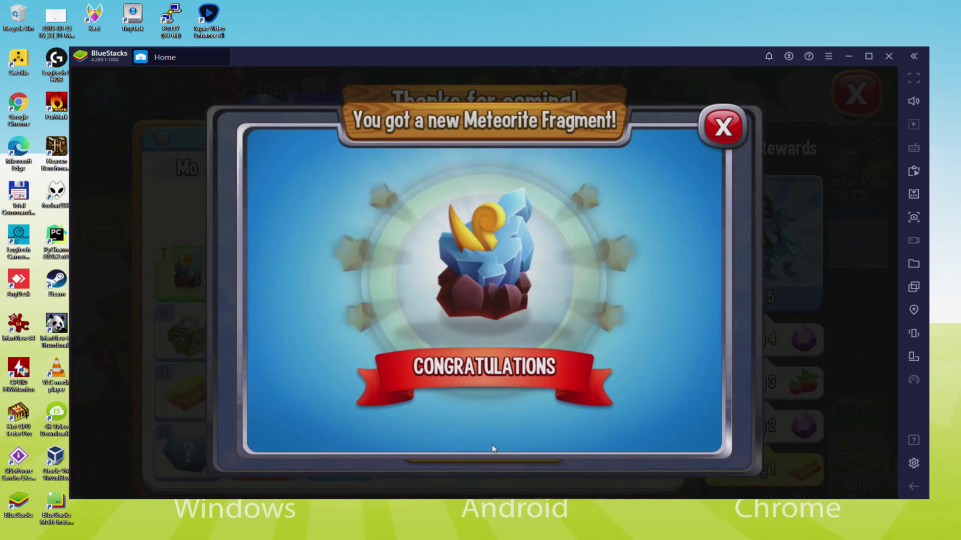
pyautogui.click(722, 127)
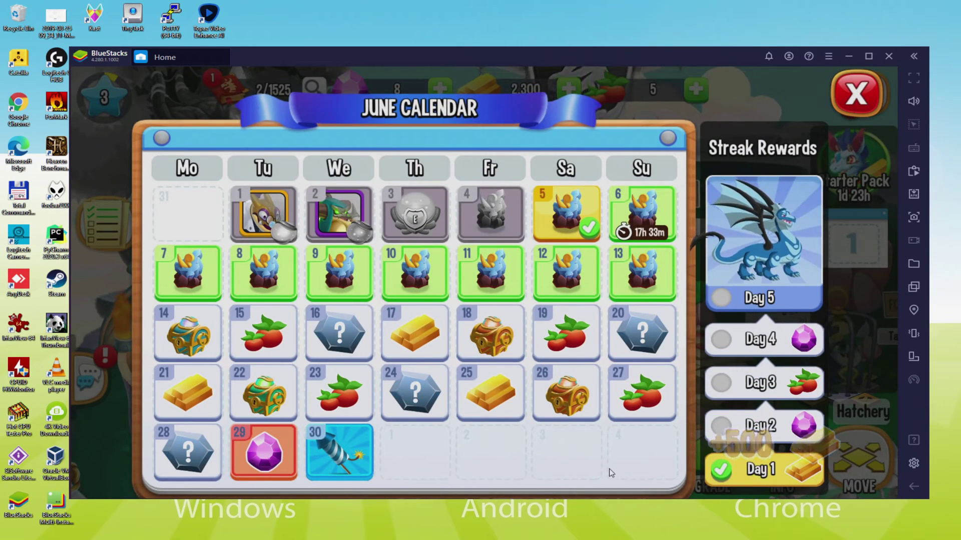
pyautogui.click(857, 94)
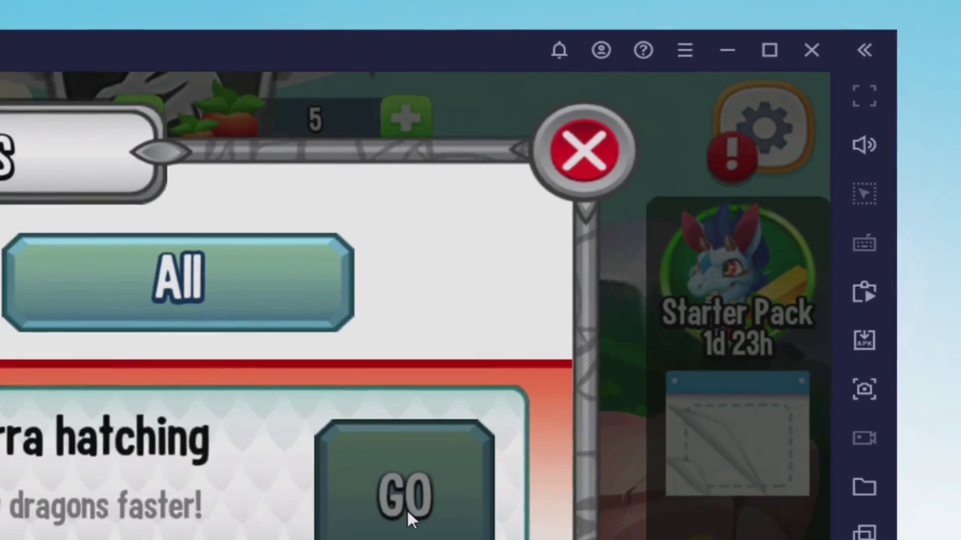
# - Follow the Flame & Terra hatching goal, hatch the egg in the Hatchery and place the Flaming Rock Dragon in the Flame habitat
pyautogui.click(407, 514)
pyautogui.click(720, 177)
pyautogui.hotkey('ctrl', 'shift', 'a')
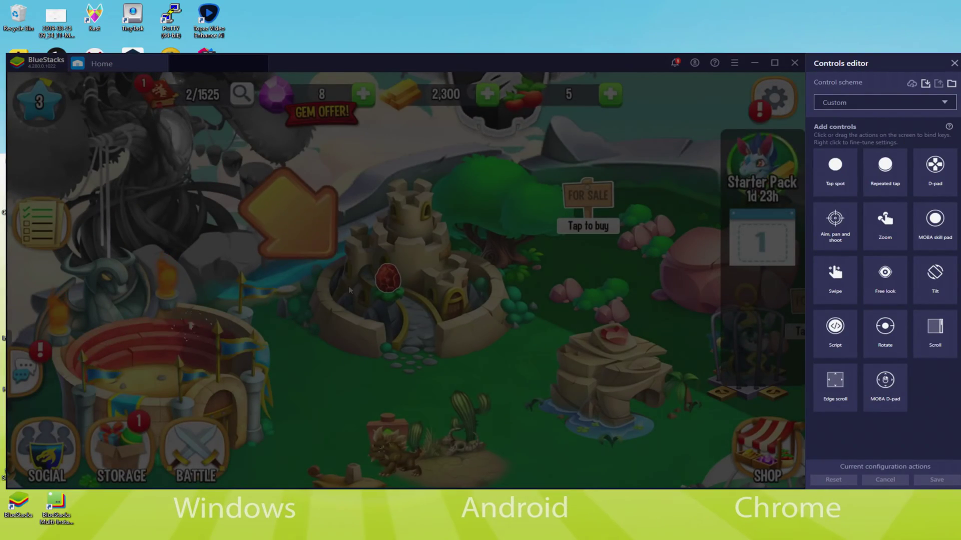
pyautogui.click(349, 290)
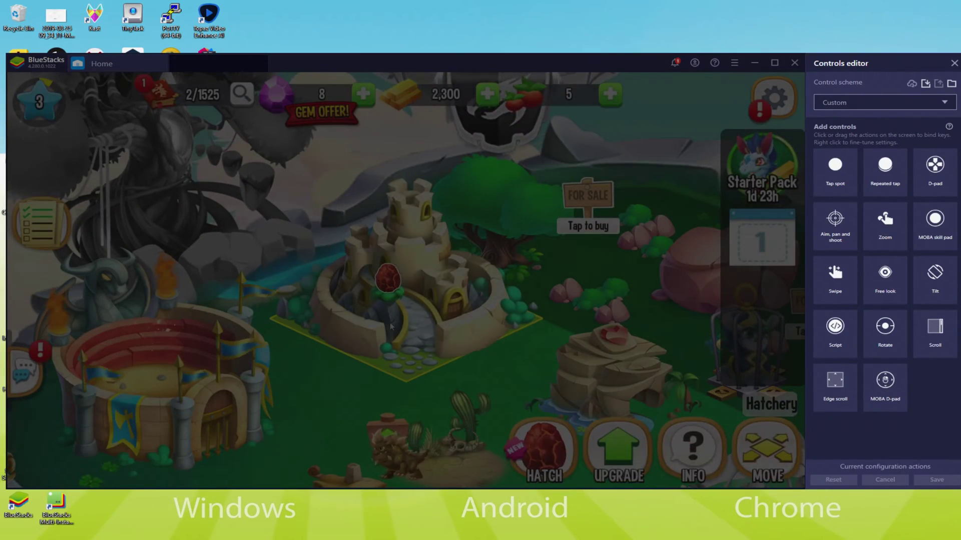
pyautogui.click(536, 453)
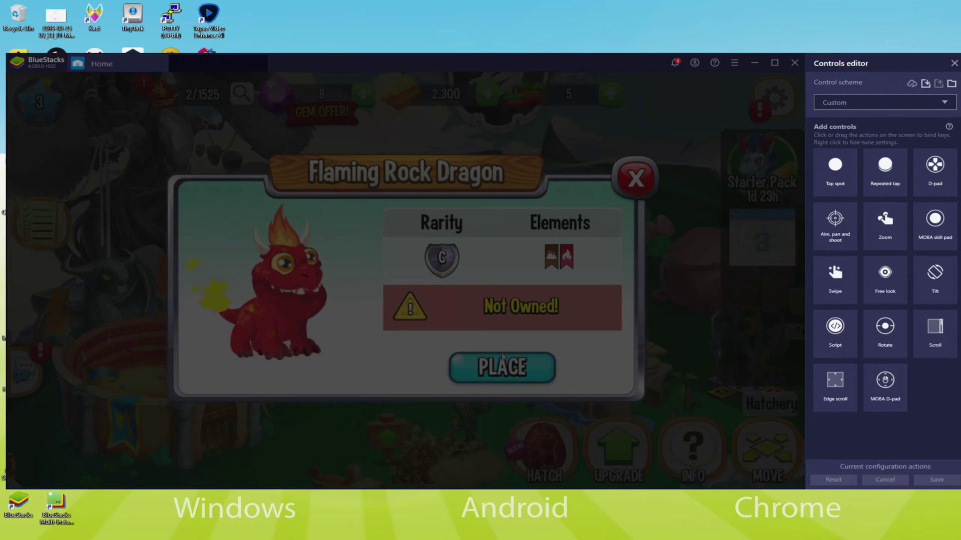
pyautogui.click(498, 372)
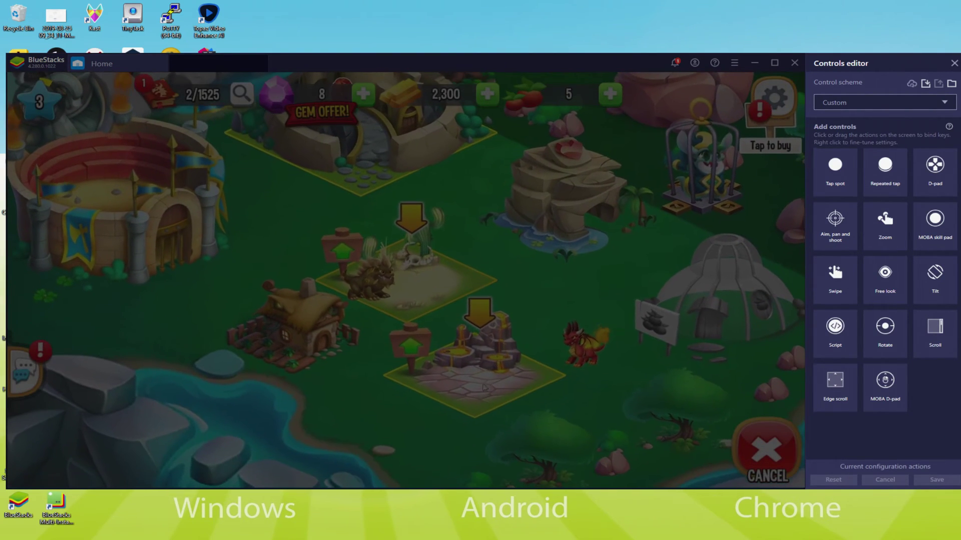
pyautogui.click(471, 382)
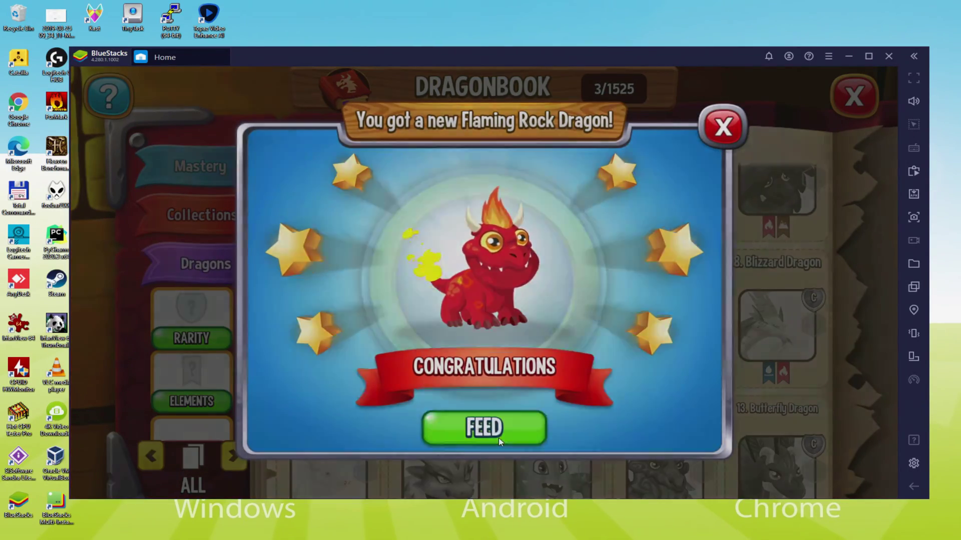
# - Feed the new Flaming Rock Dragon until it grows to level 4
pyautogui.click(498, 437)
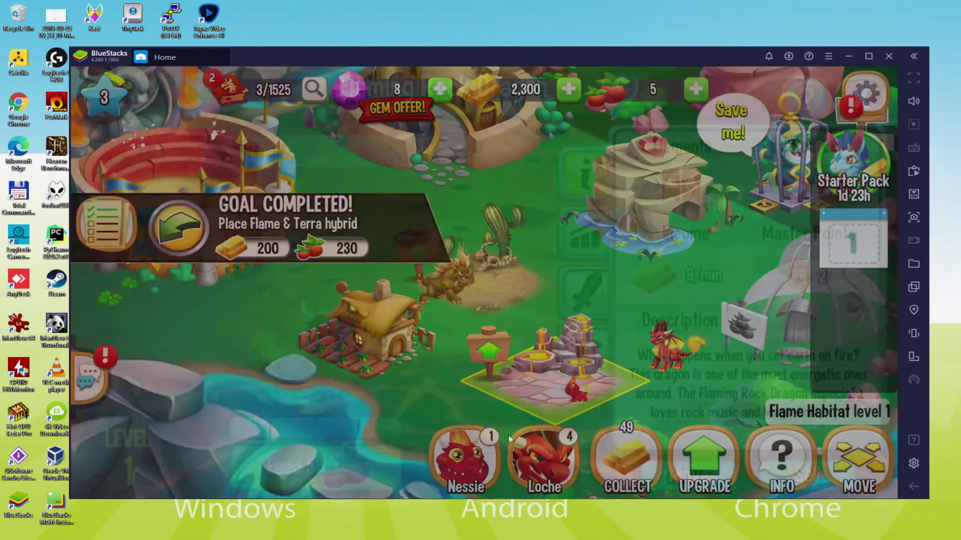
pyautogui.click(308, 467)
pyautogui.click(309, 468)
pyautogui.click(309, 468)
pyautogui.click(309, 468)
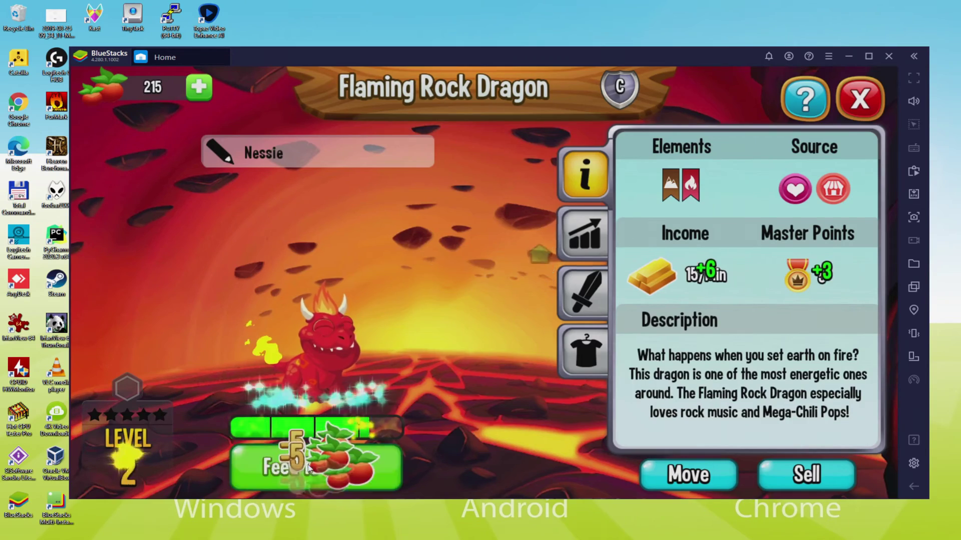
pyautogui.click(309, 468)
pyautogui.click(309, 468)
pyautogui.click(309, 468)
pyautogui.click(309, 468)
pyautogui.click(308, 465)
pyautogui.click(309, 465)
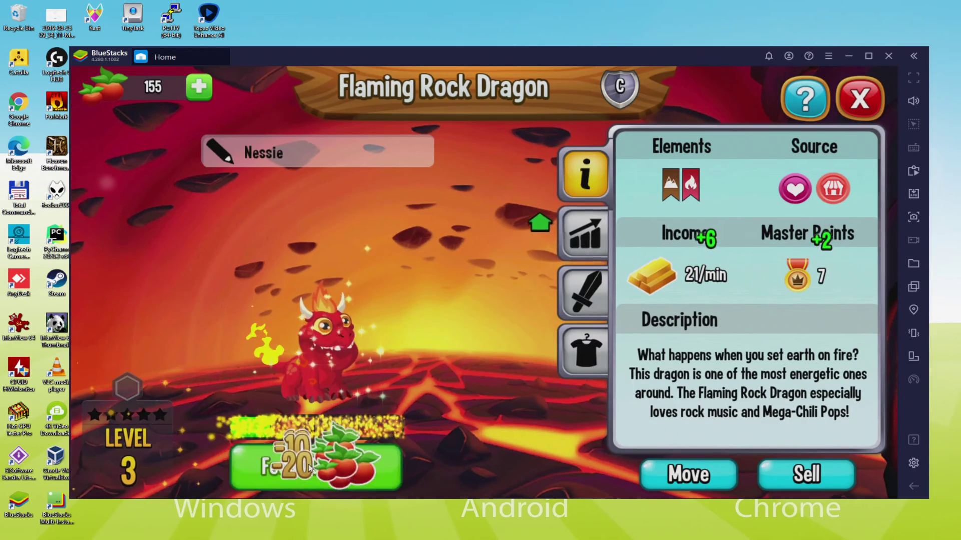
pyautogui.click(308, 465)
pyautogui.click(309, 466)
pyautogui.click(308, 466)
pyautogui.click(308, 465)
pyautogui.click(308, 465)
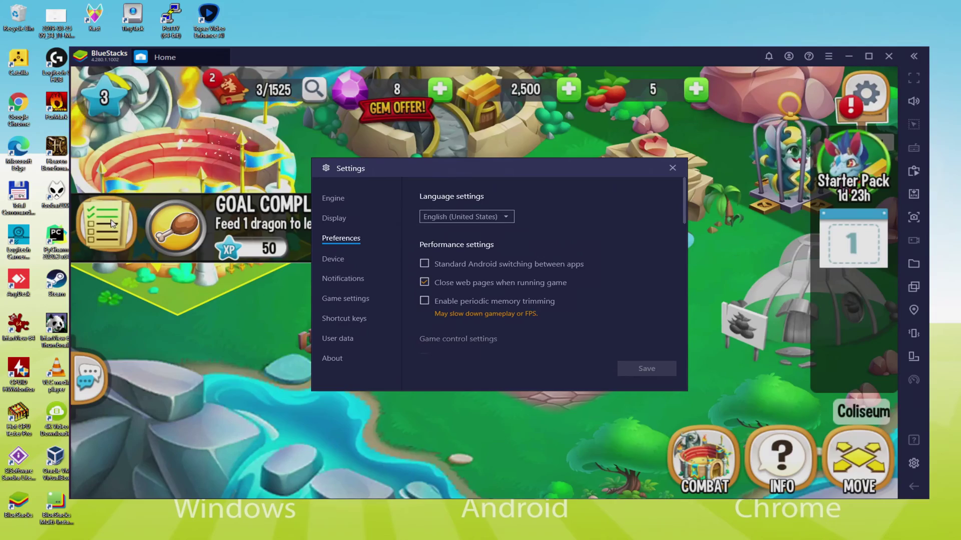
# - Follow the combat goal to the Coliseum and enter the Beginners Cup battle with the Flaming Rock, Flame and Terra dragons
pyautogui.click(140, 192)
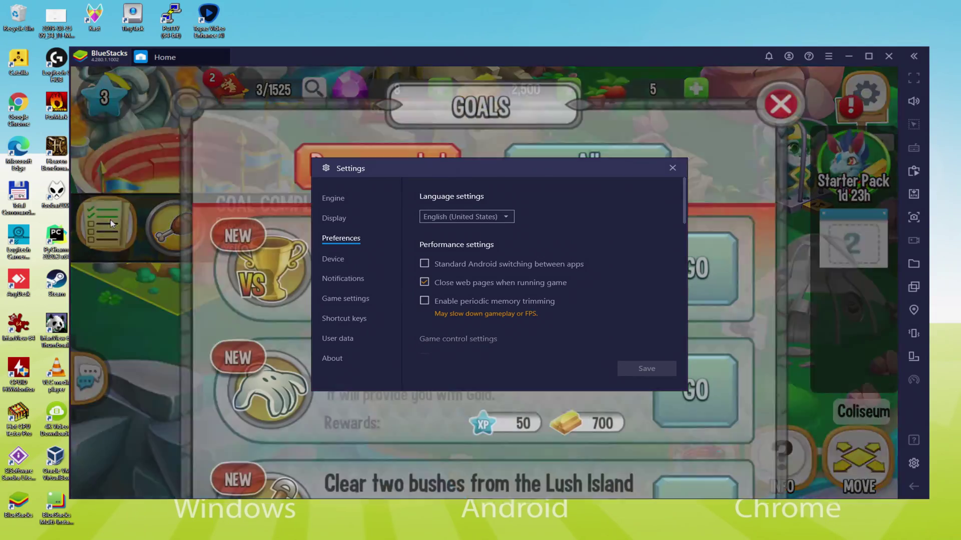
pyautogui.click(692, 283)
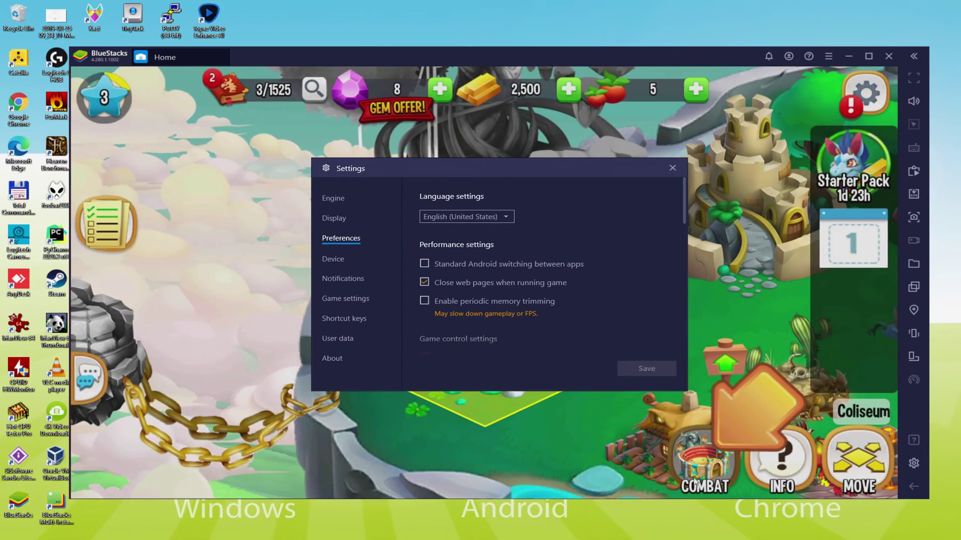
pyautogui.click(704, 463)
pyautogui.click(253, 272)
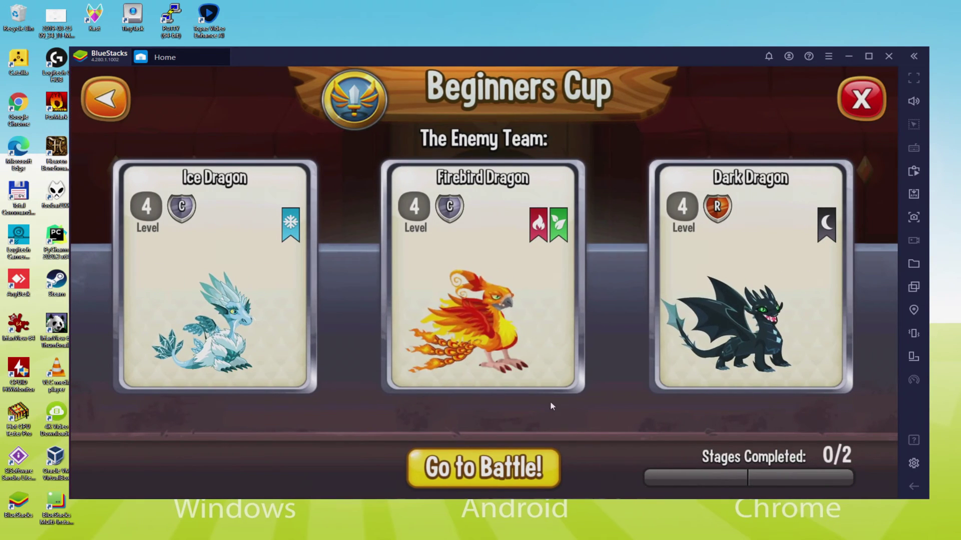
pyautogui.click(474, 482)
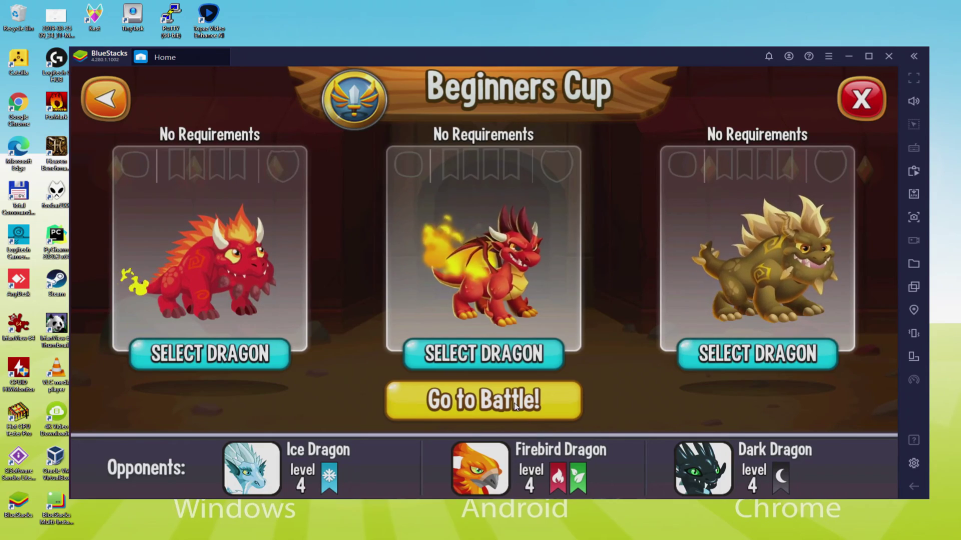
pyautogui.click(516, 406)
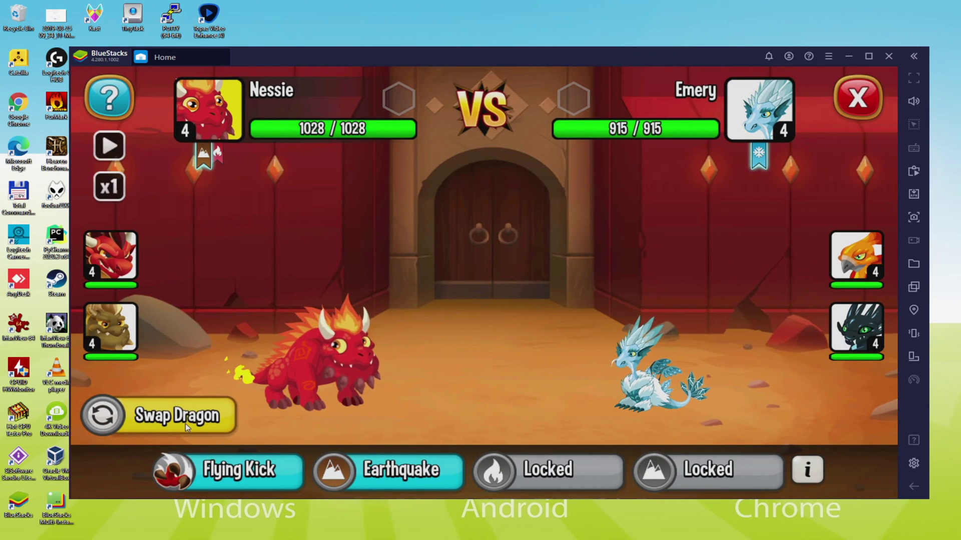
# - Fight the enemy team, attacking the Ice Dragon with Flying Kick and Lava Balls, and the Dark Dragon with Lava Balls
pyautogui.click(277, 473)
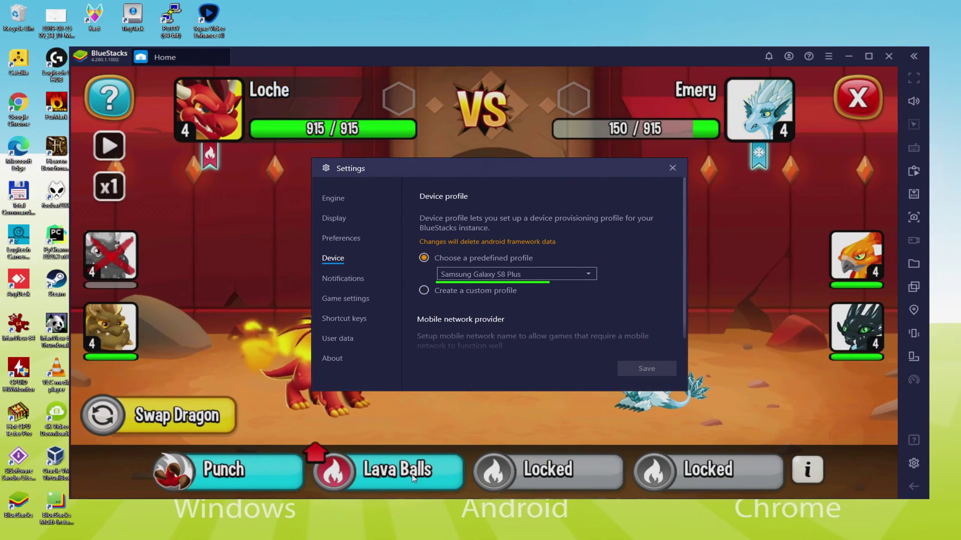
pyautogui.click(413, 477)
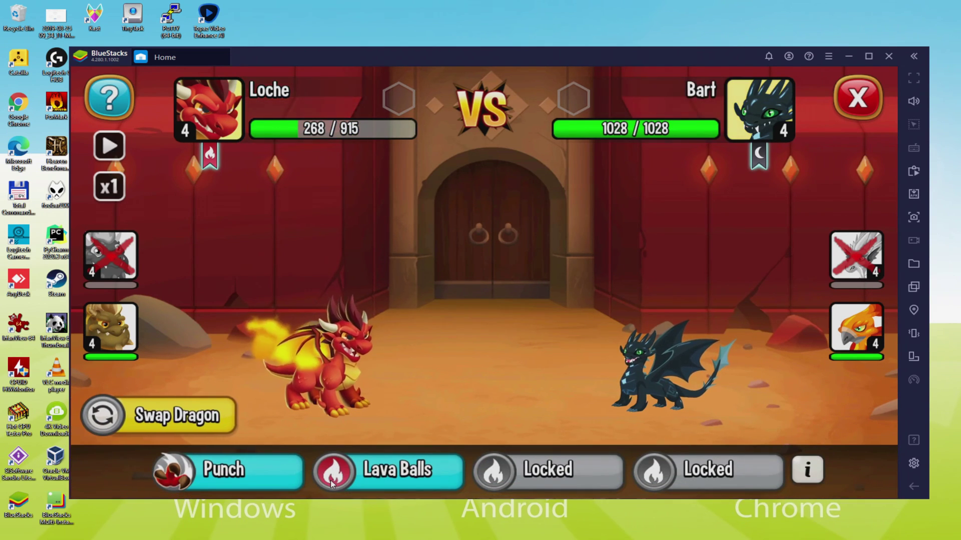
pyautogui.click(388, 470)
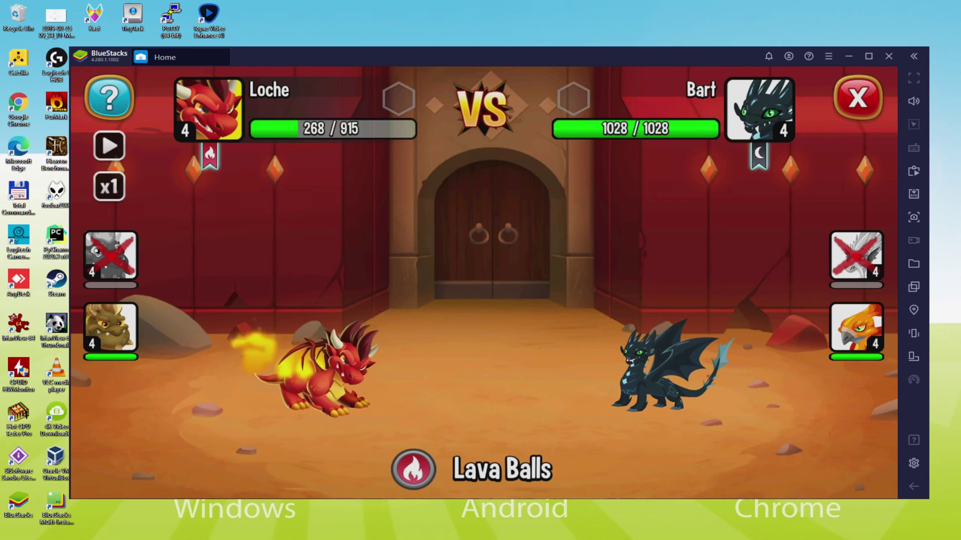